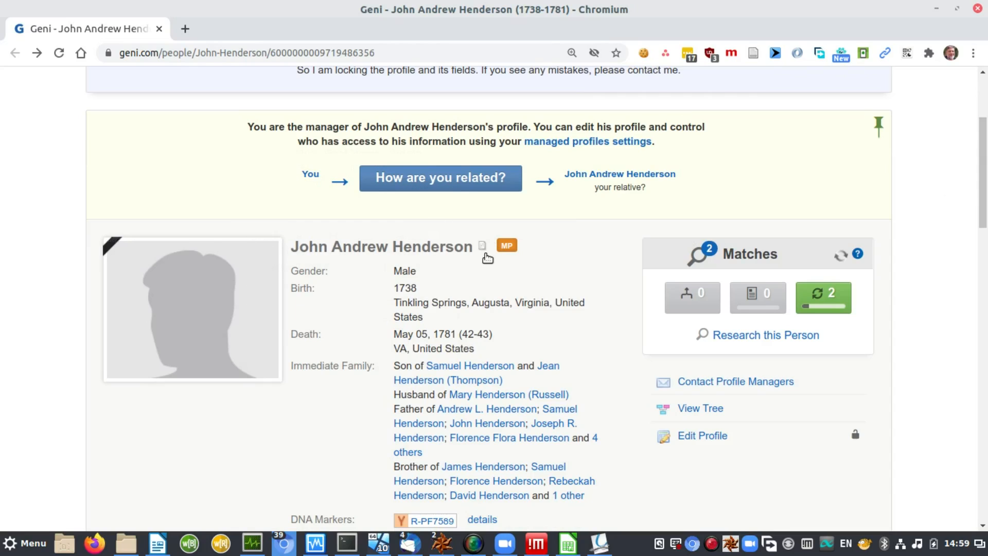
# Step: From the profile's Sources tab, open Add Source to see its three existing documents
pyautogui.moveTo(485, 254)
pyautogui.moveTo(983, 178); pyautogui.dragTo(983, 346)
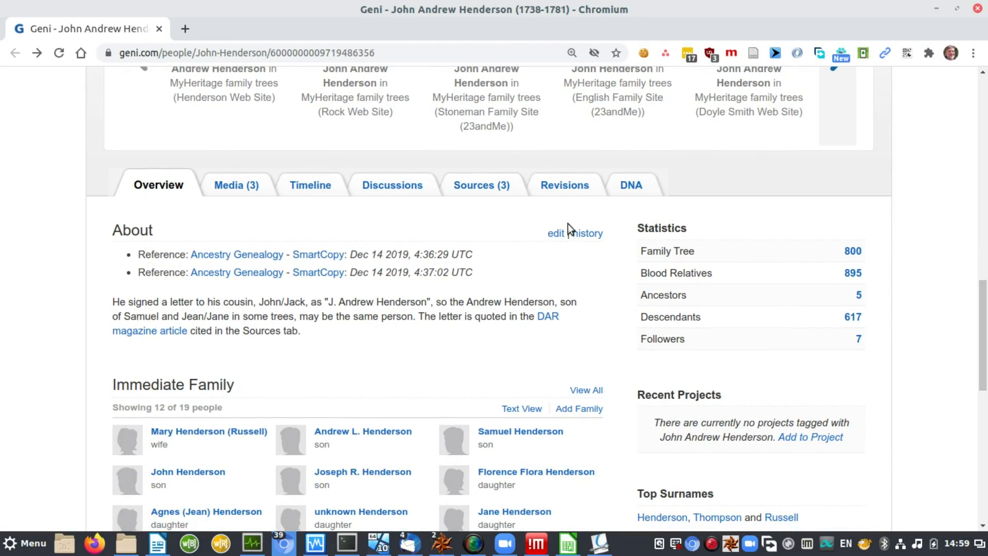
pyautogui.click(481, 189)
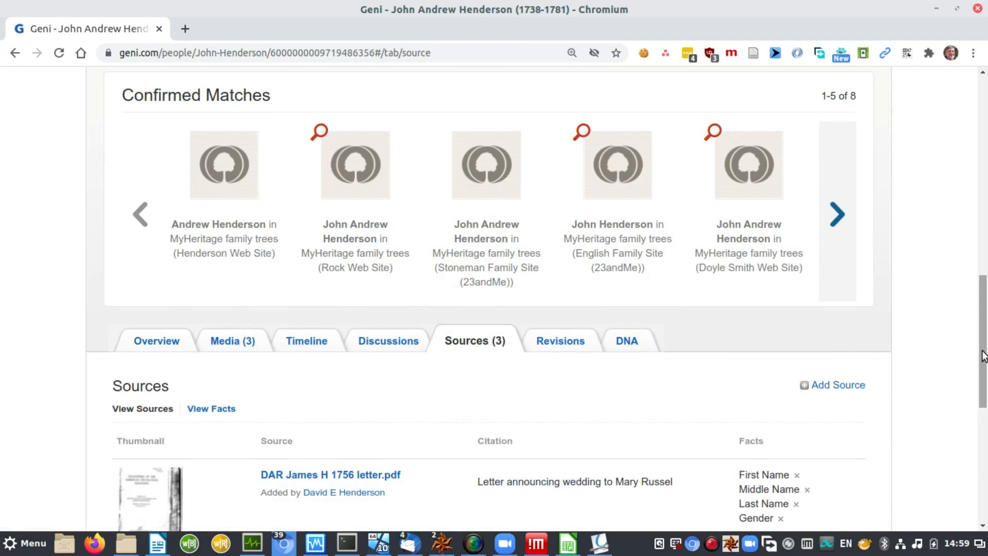
pyautogui.scroll(-1, 984, 369)
pyautogui.moveTo(983, 370); pyautogui.dragTo(985, 434)
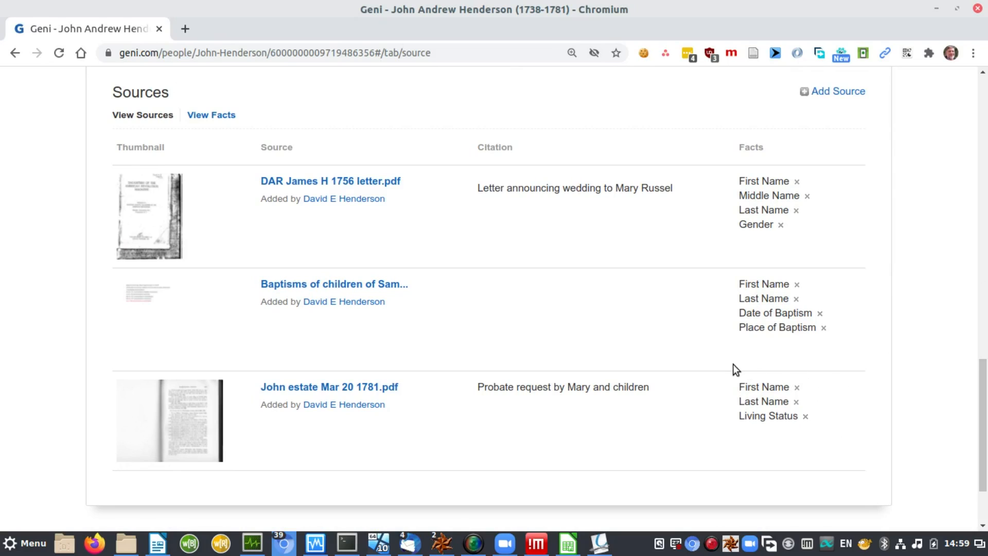
pyautogui.click(845, 93)
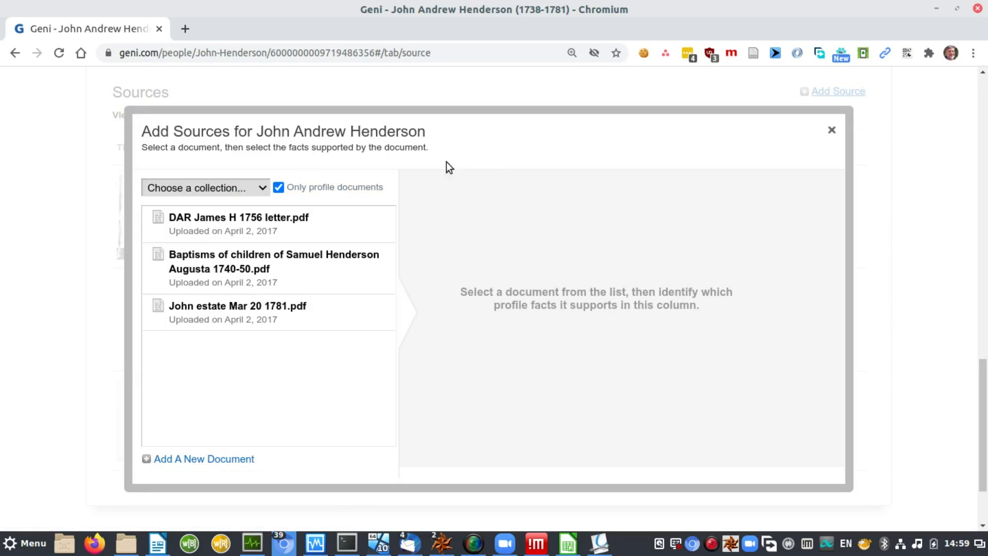
pyautogui.click(220, 463)
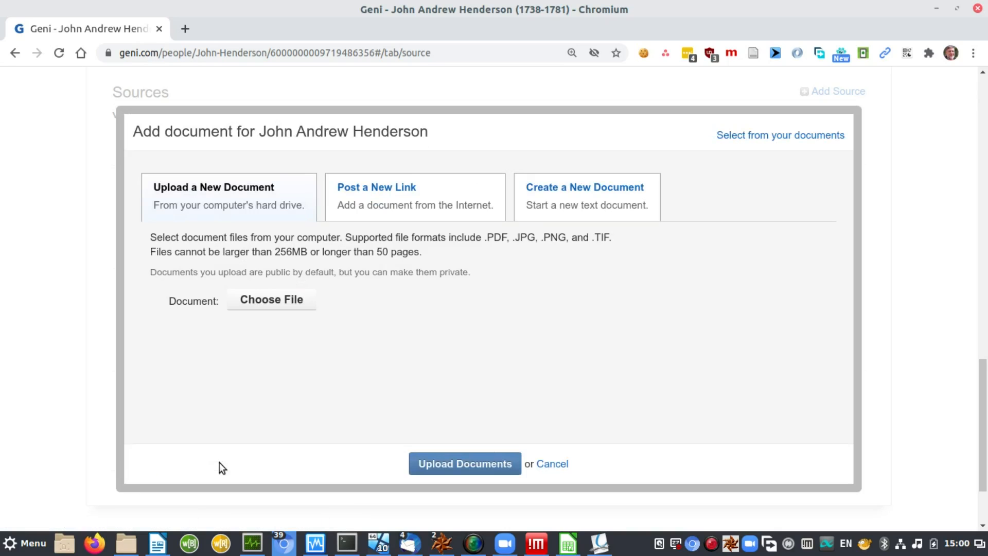
pyautogui.click(273, 302)
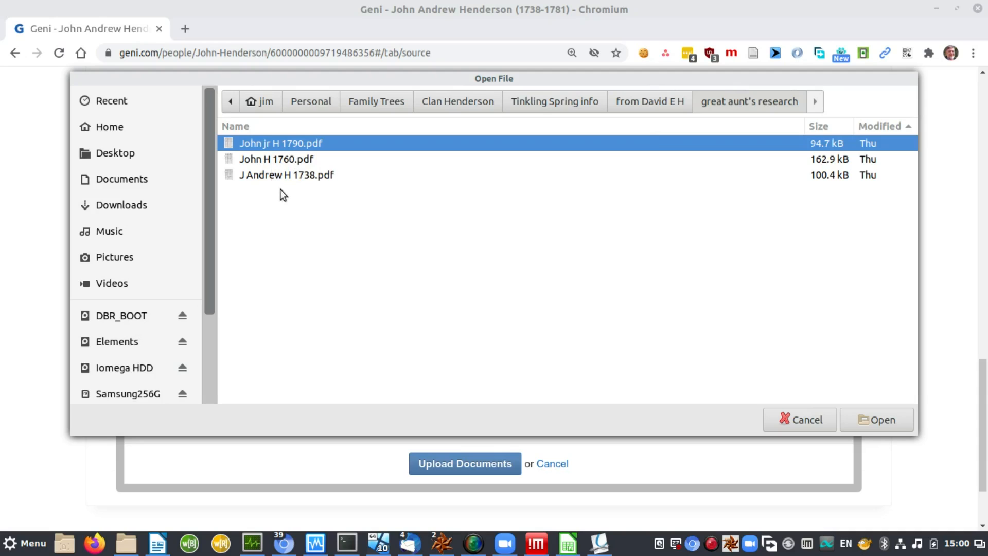
pyautogui.click(265, 176)
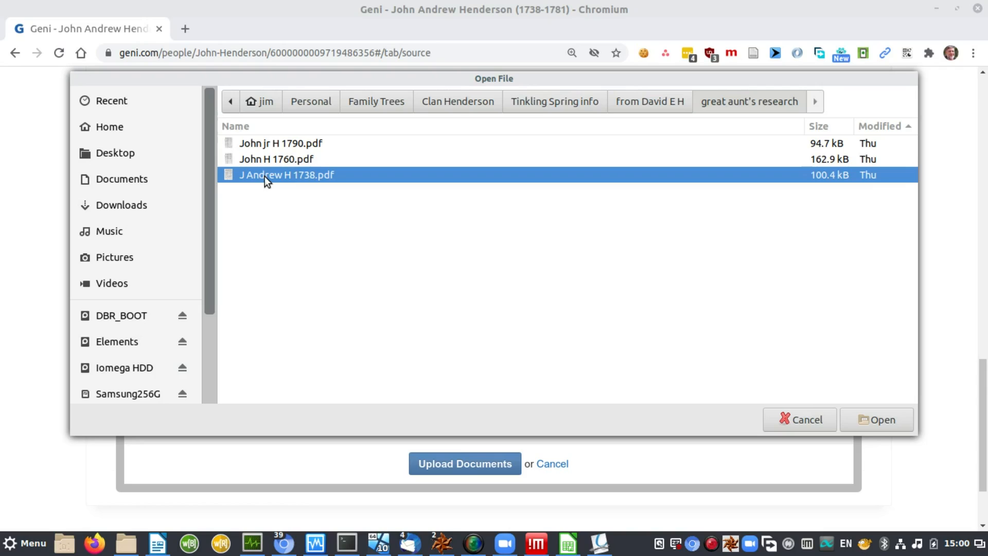
pyautogui.click(879, 421)
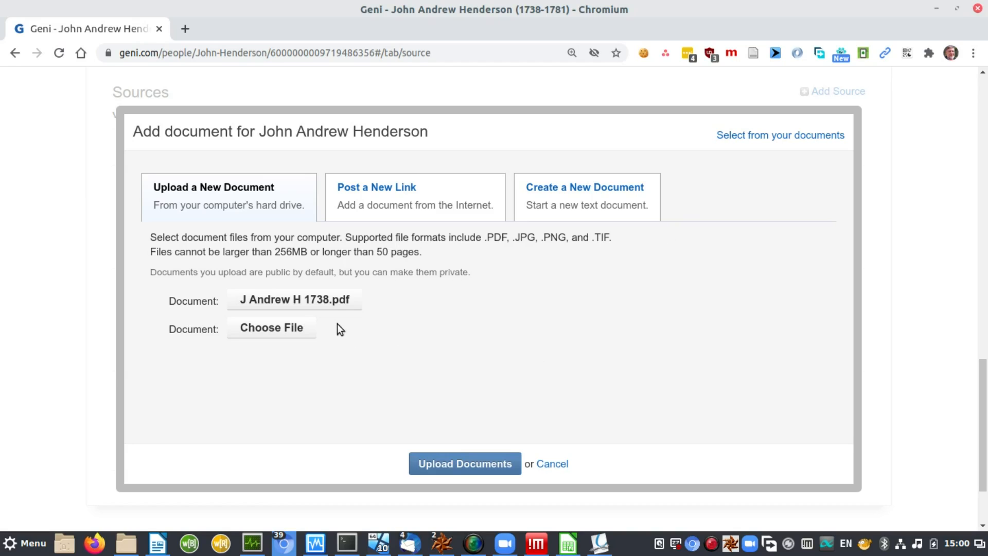
pyautogui.click(453, 460)
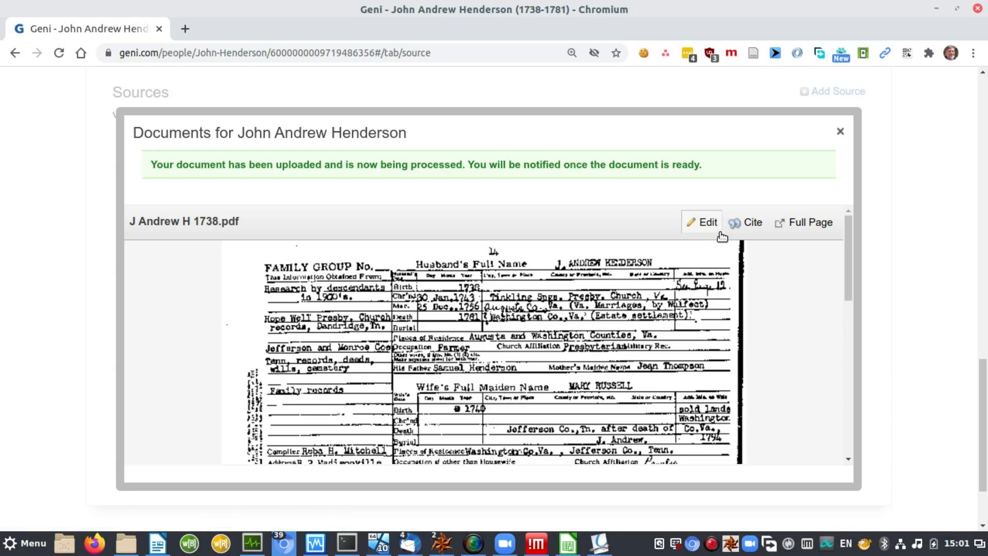
# Step: Change the uploaded document's title to 'J Andrew H 1738 Genealogy card.pdf'
pyautogui.click(704, 226)
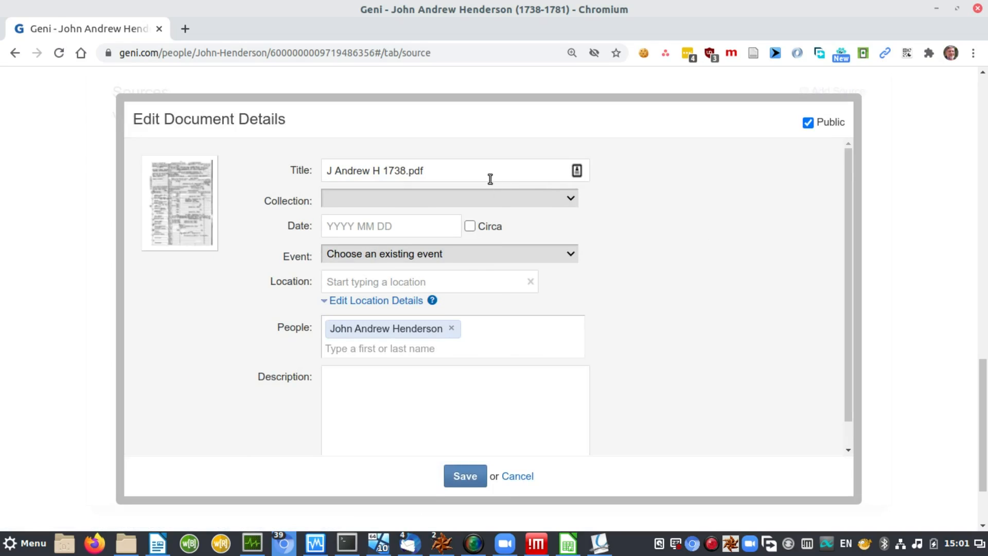
pyautogui.click(478, 171)
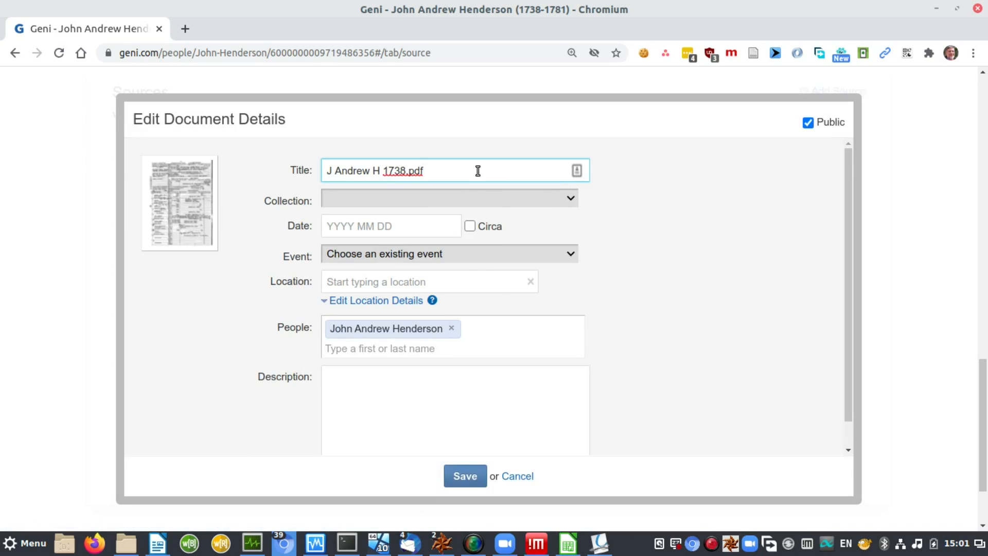
pyautogui.press('Left')
pyautogui.press('Left')
pyautogui.write('Genealogy card')
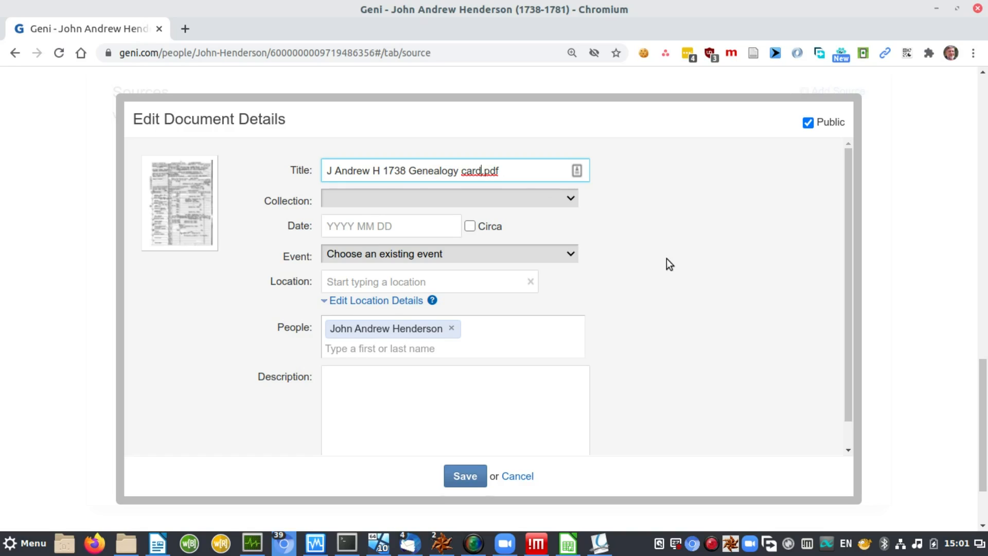
pyautogui.hotkey('alt', 'Tab')
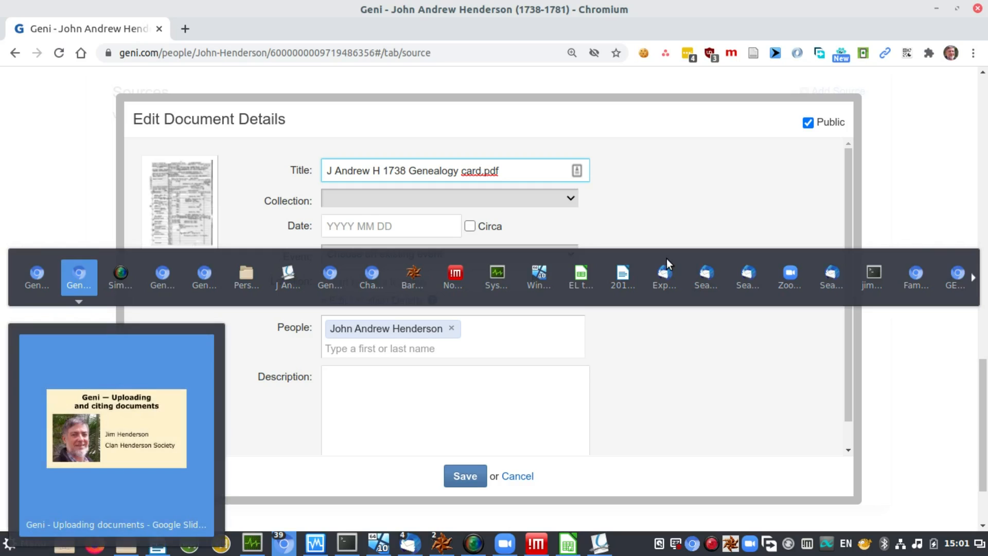
pyautogui.hotkey('alt', 'Tab')
pyautogui.hotkey('alt', 'Tab')
pyautogui.hotkey('alt', 'Tab')
pyautogui.hotkey('alt', 'Tab')
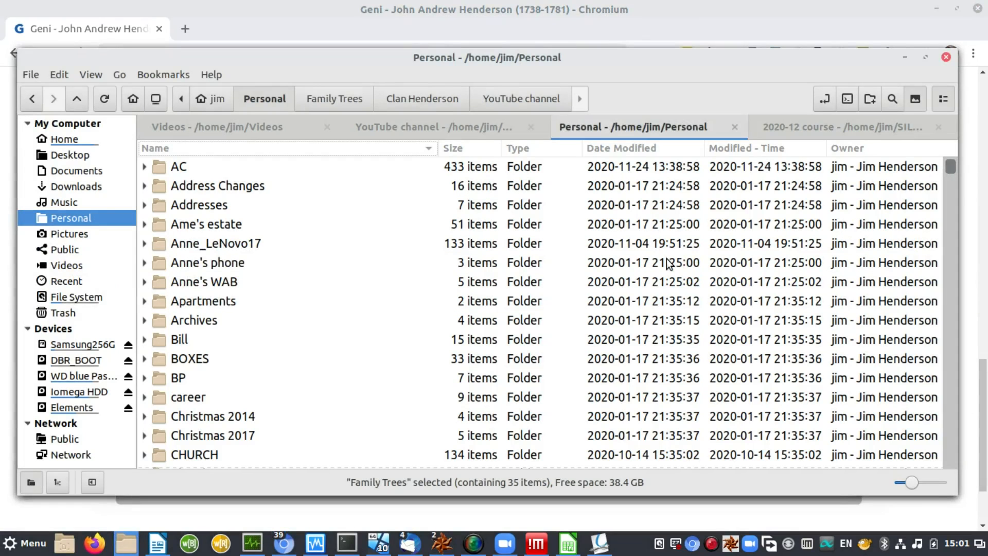
# Step: In Nemo, go into Family Trees, then Clan Henderson, then Tinkling Spring info
pyautogui.click(205, 190)
pyautogui.write('f')
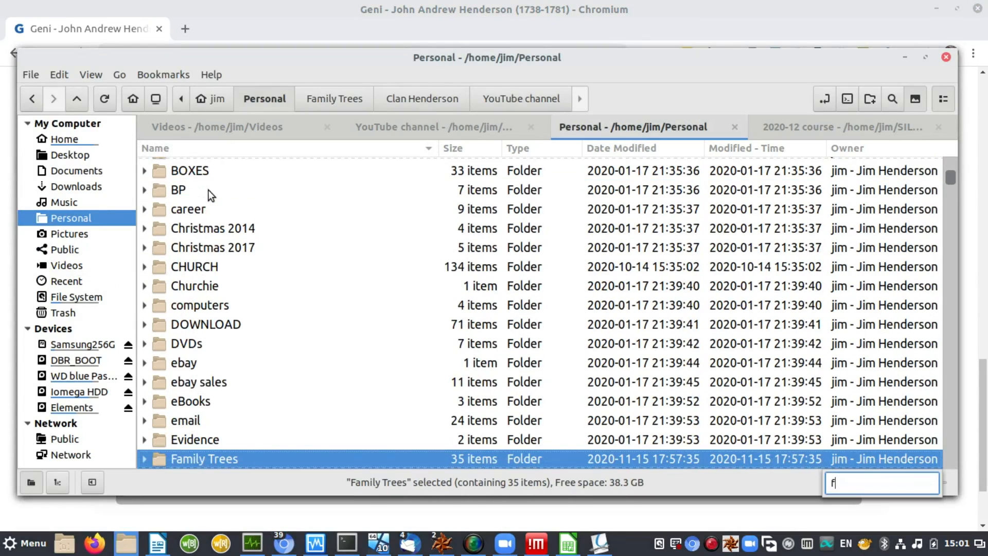
pyautogui.press('Return')
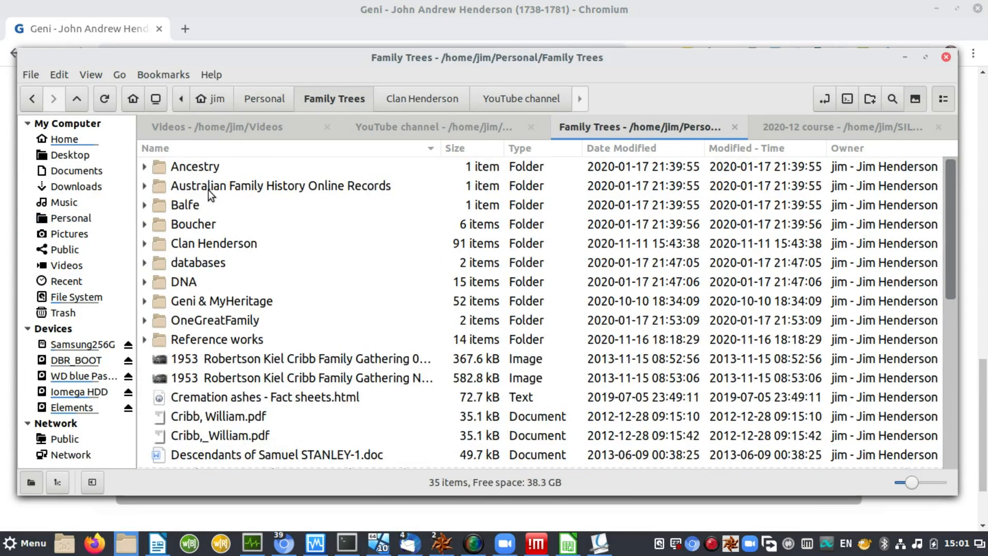
pyautogui.write('c')
pyautogui.press('Return')
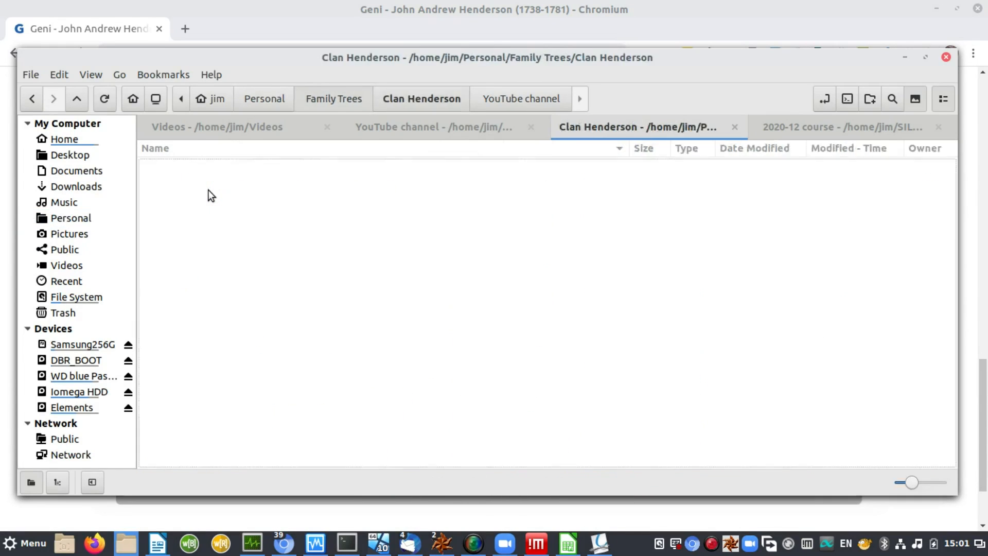
pyautogui.write('t')
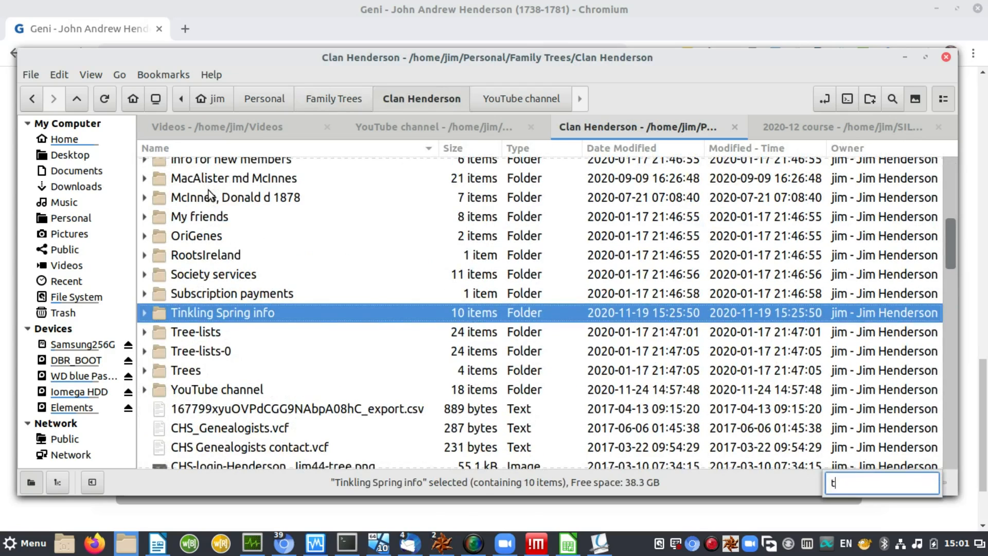
pyautogui.press('Return')
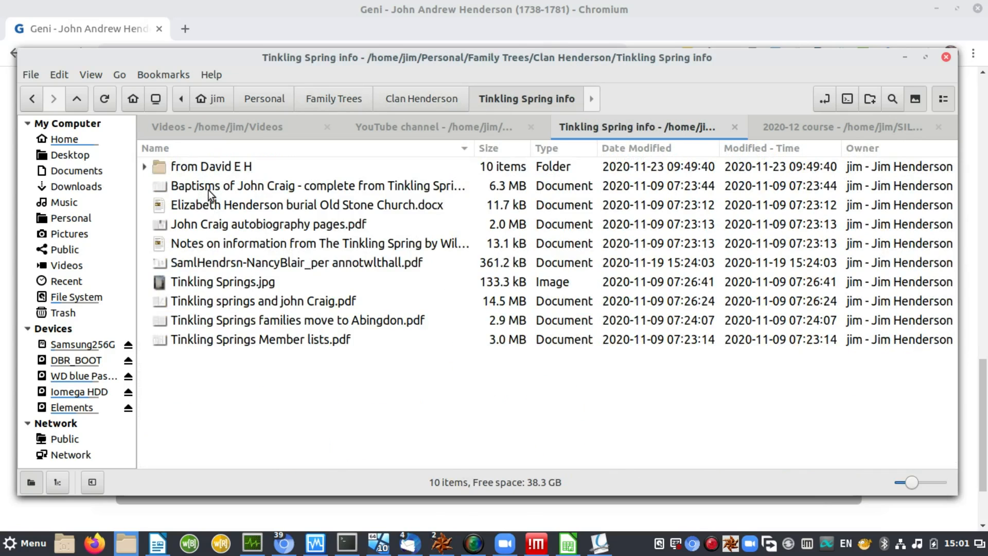
# Step: Open J Andrew H 1738.pdf from the from David E H > great aunt's research folder
pyautogui.write('f')
pyautogui.press('Return')
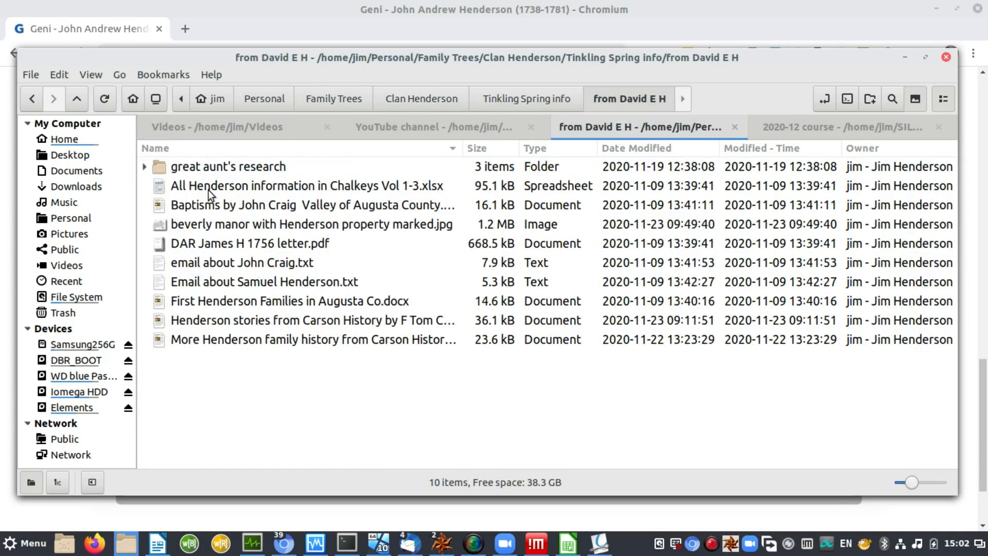
pyautogui.write('g')
pyautogui.press('Return')
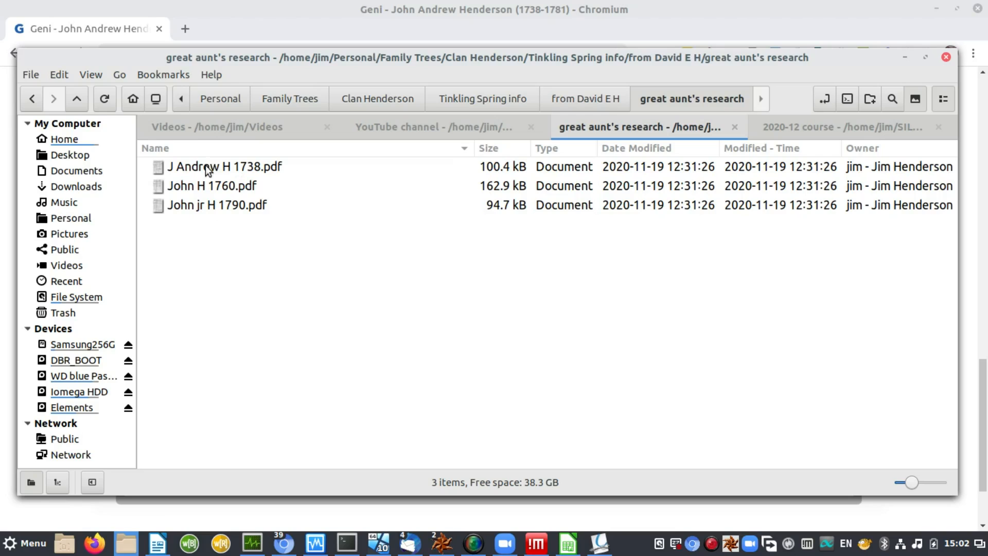
pyautogui.click(208, 169)
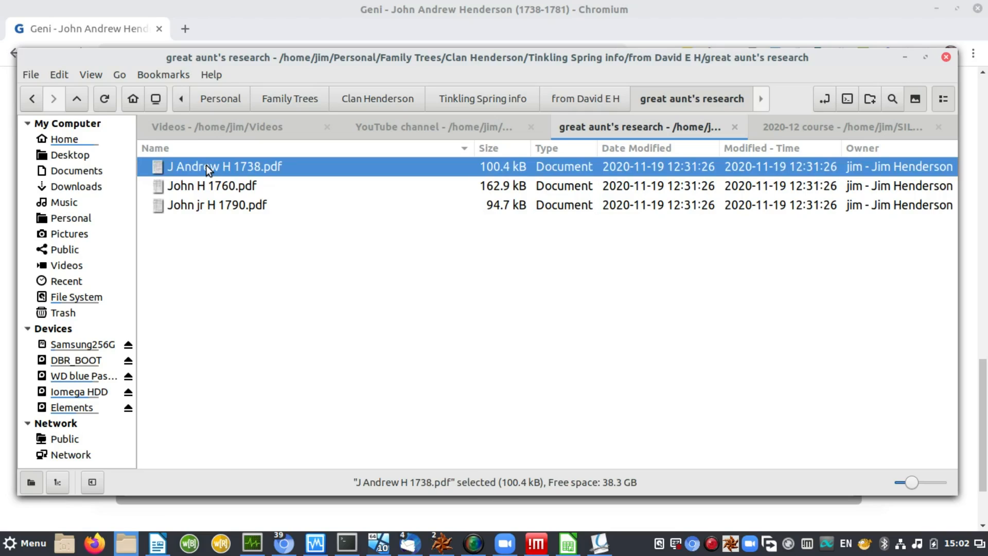
pyautogui.doubleClick(206, 165)
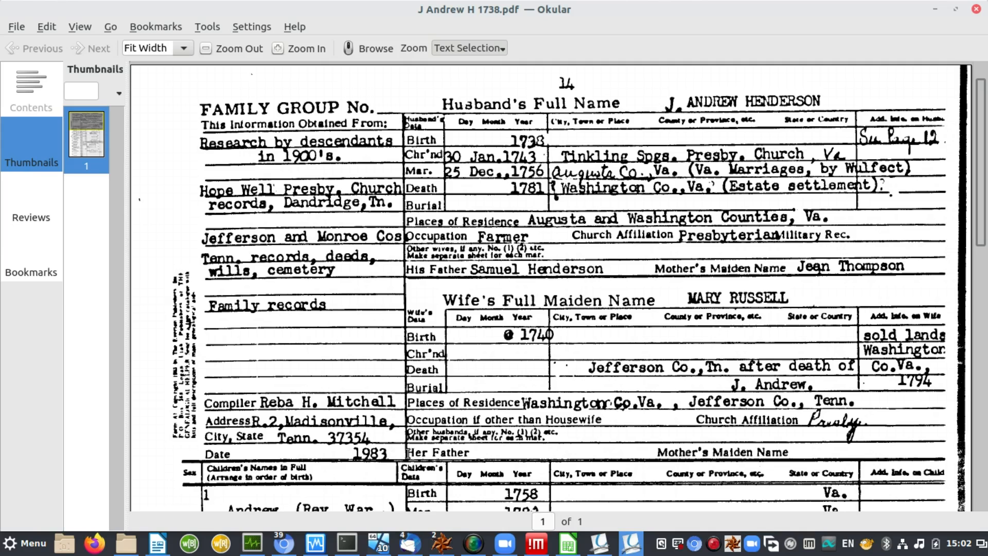
# Step: Go back from the Okular scan to Geni's Edit Document Details form
pyautogui.hotkey('alt', 'Tab')
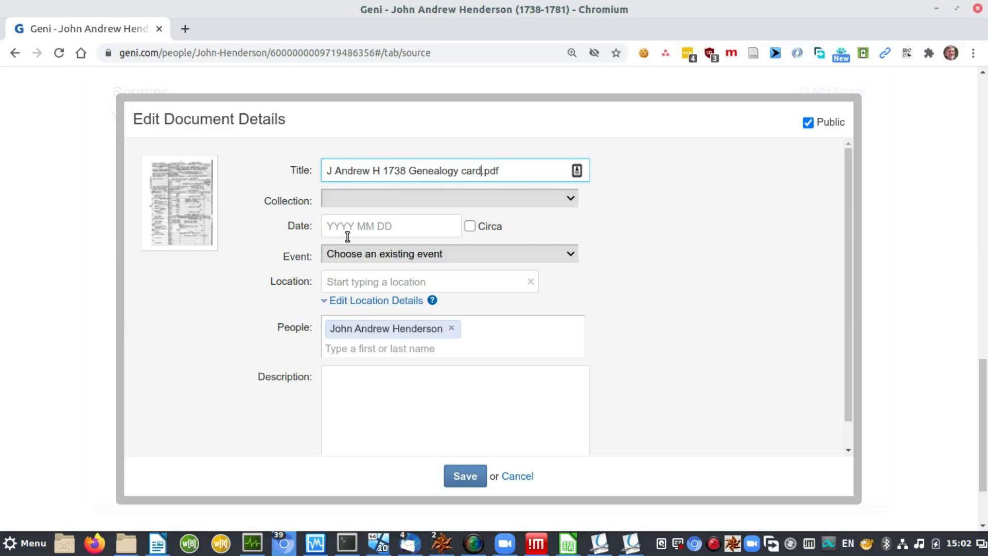
# Step: Write 9/30/2020, 30/9/2020, 4/5, 5/4 and 2020 05 04 on separate description lines
pyautogui.click(393, 382)
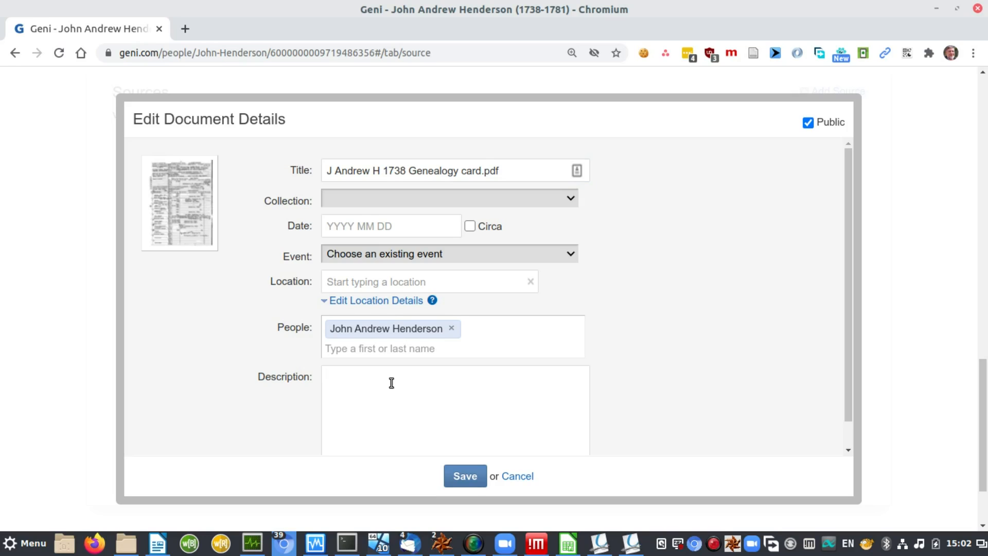
pyautogui.write('9/30/2020')
pyautogui.press('Return')
pyautogui.write('30/9/2020')
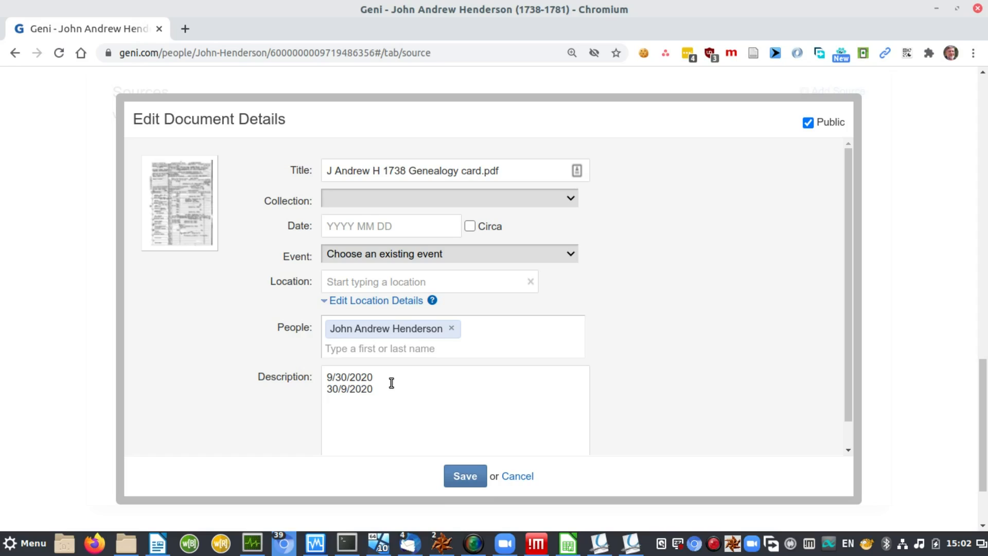
pyautogui.press('Return')
pyautogui.write('4/5')
pyautogui.press('Return')
pyautogui.write('5/4')
pyautogui.press('Return')
pyautogui.write('2020 05 04')
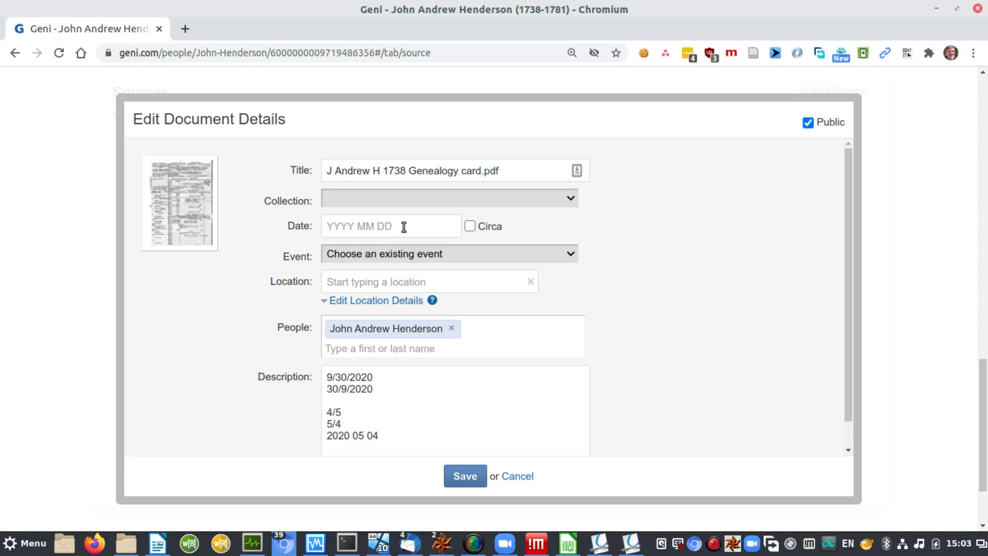
# Step: Check the scanned sheet and enter 1983 as the document date
pyautogui.hotkey('alt', 'Tab')
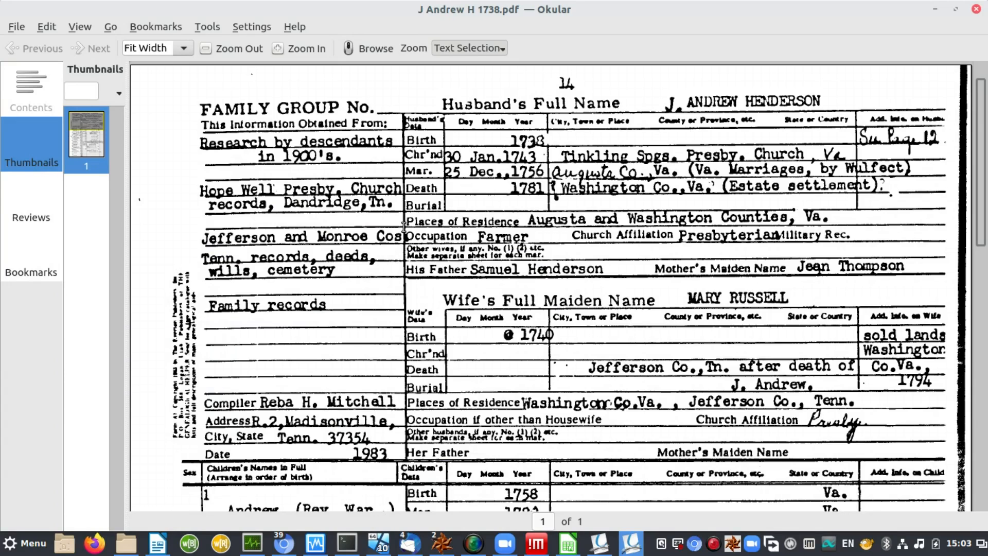
pyautogui.hotkey('alt', 'Tab')
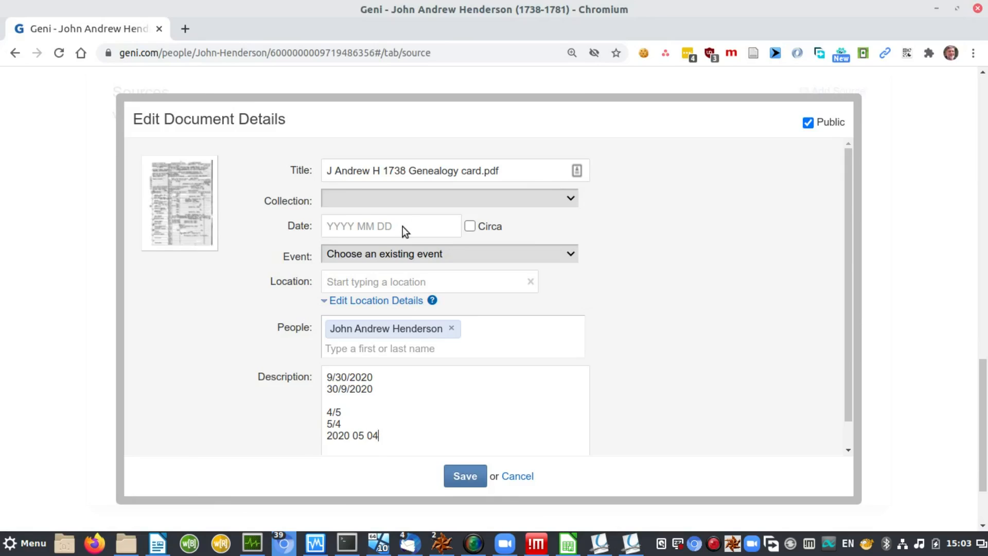
pyautogui.hotkey('alt', 'Tab')
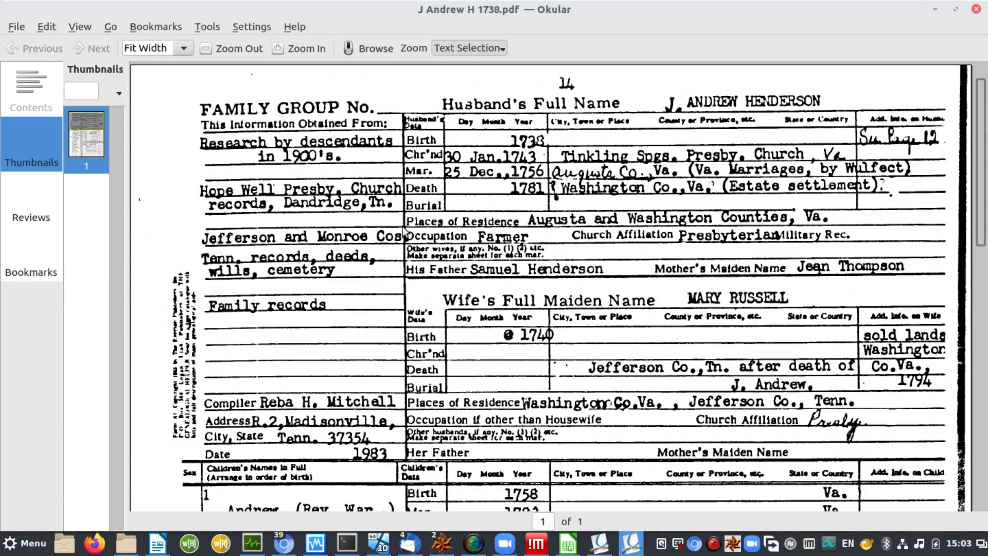
pyautogui.hotkey('alt', 'Tab')
pyautogui.click(404, 227)
pyautogui.write('1983')
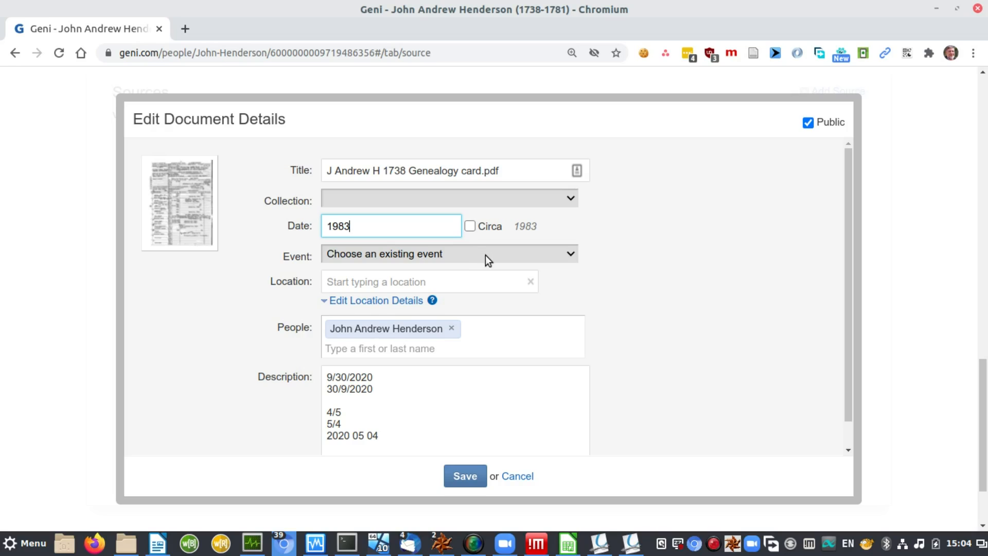
# Step: Browse the Event list without linking any event, then recheck the scan
pyautogui.click(571, 258)
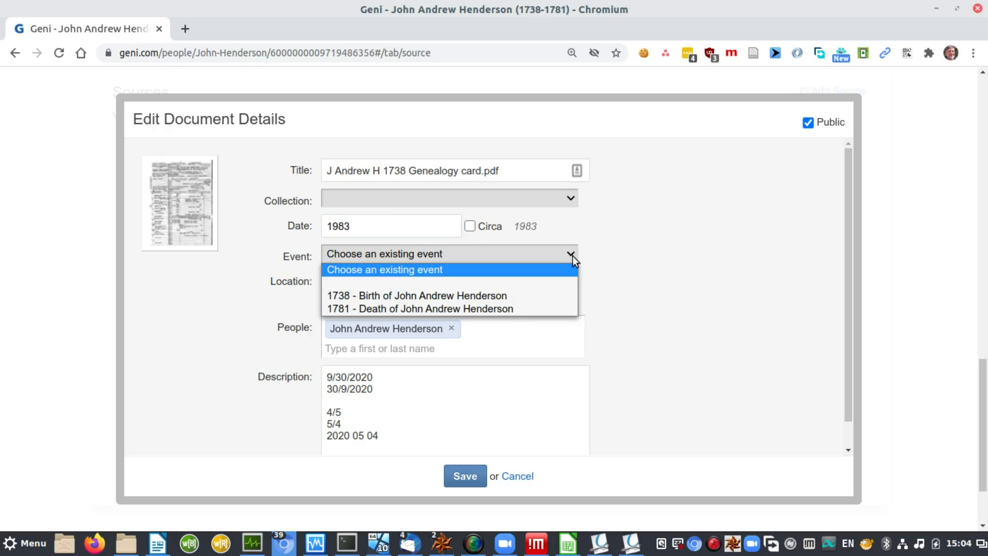
pyautogui.click(610, 257)
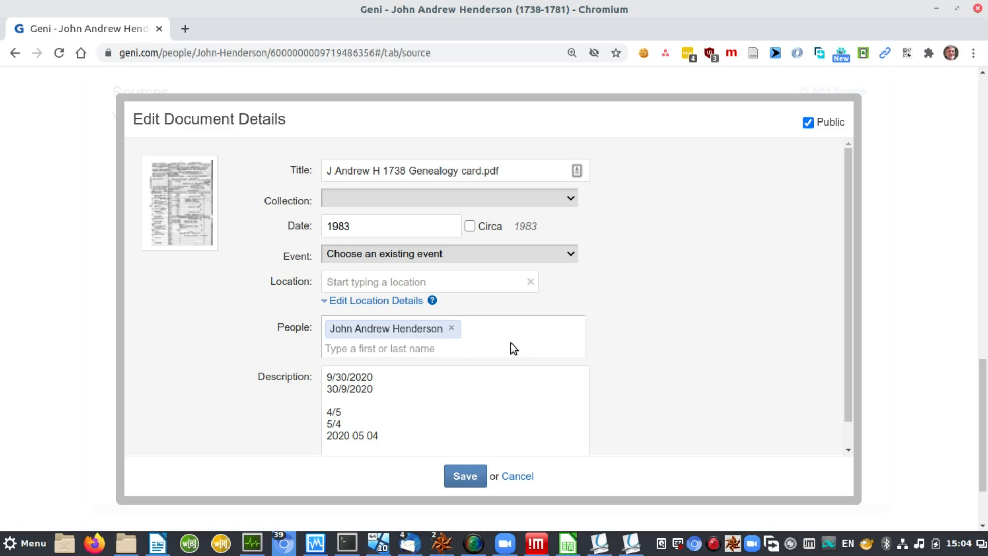
pyautogui.hotkey('alt', 'Tab')
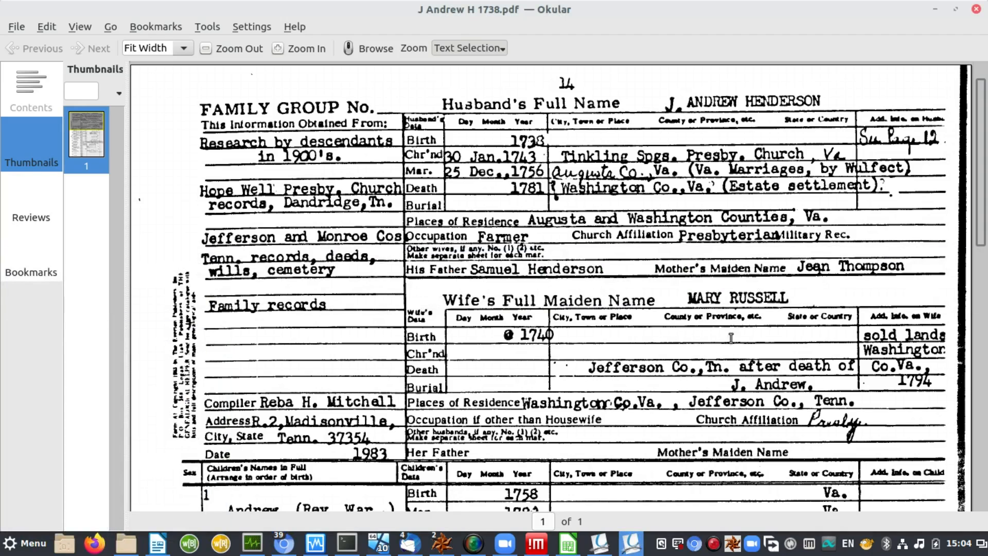
pyautogui.hotkey('alt', 'Tab')
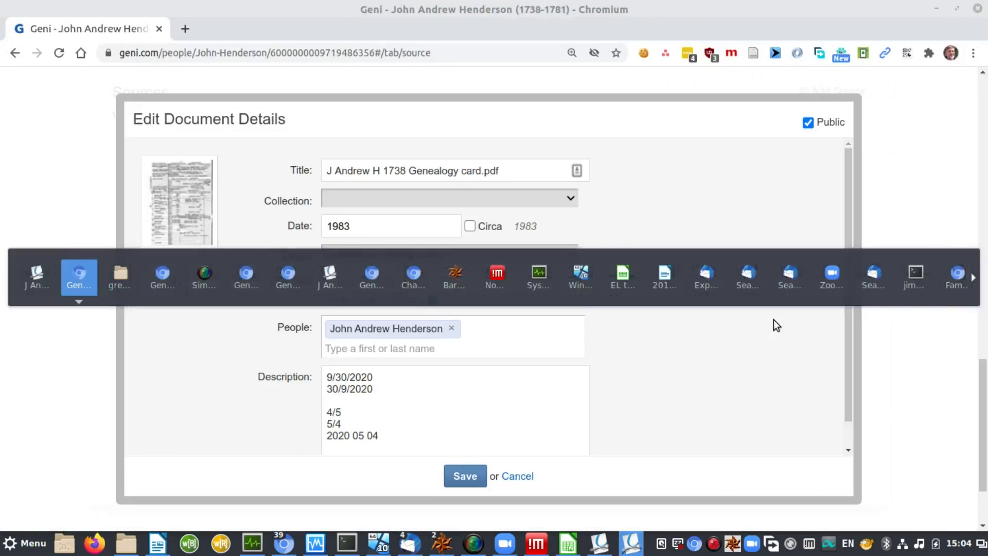
# Step: Search for the wife's profile by her married and maiden names and tag her on the document
pyautogui.click(504, 345)
pyautogui.write('mary')
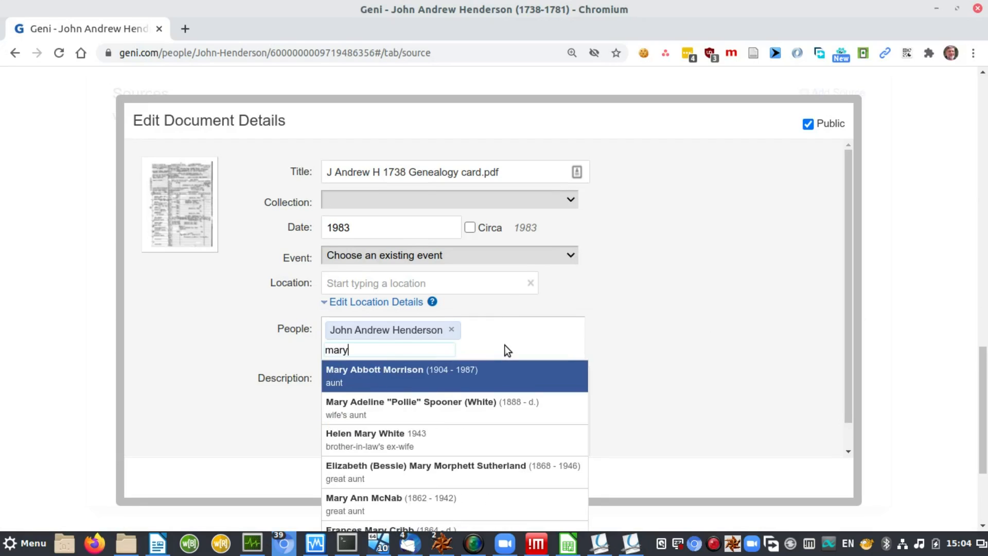
pyautogui.write(' russell')
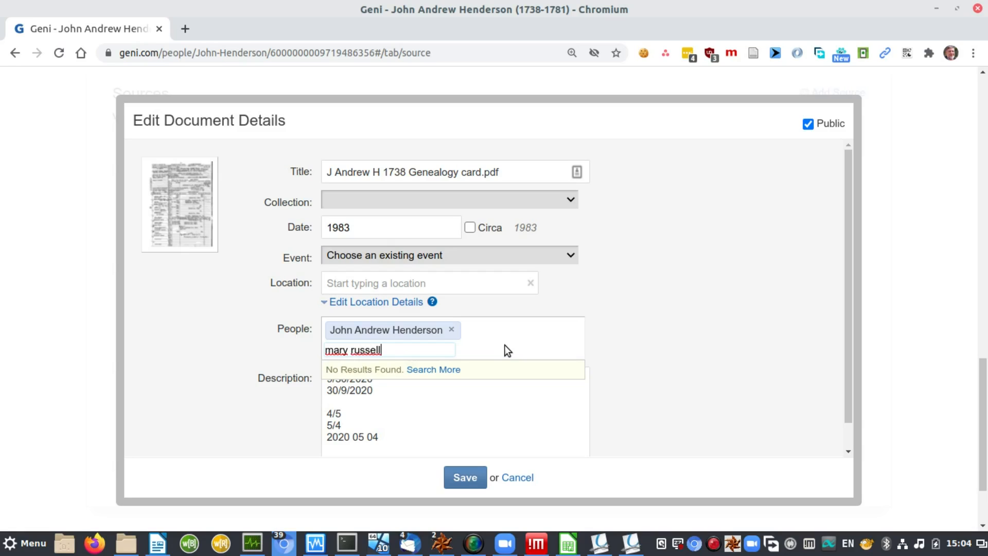
pyautogui.write(')')
pyautogui.hotkey('ctrl', 'Left')
pyautogui.write('henderson (')
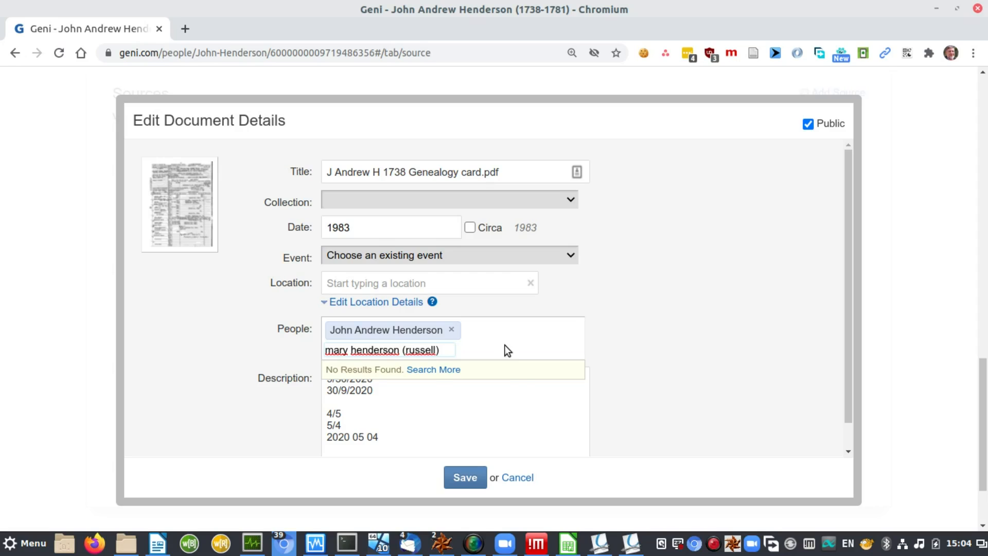
pyautogui.click(432, 369)
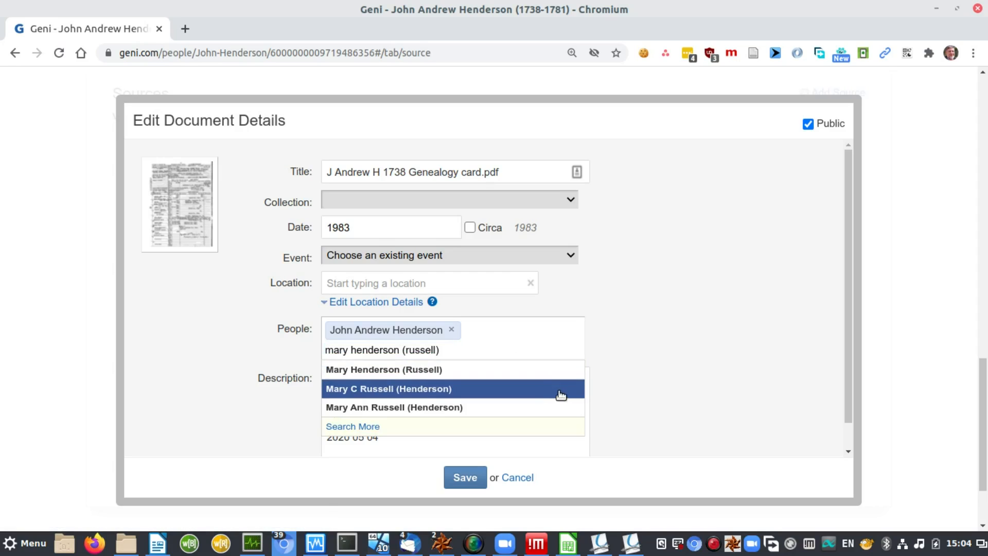
pyautogui.click(417, 371)
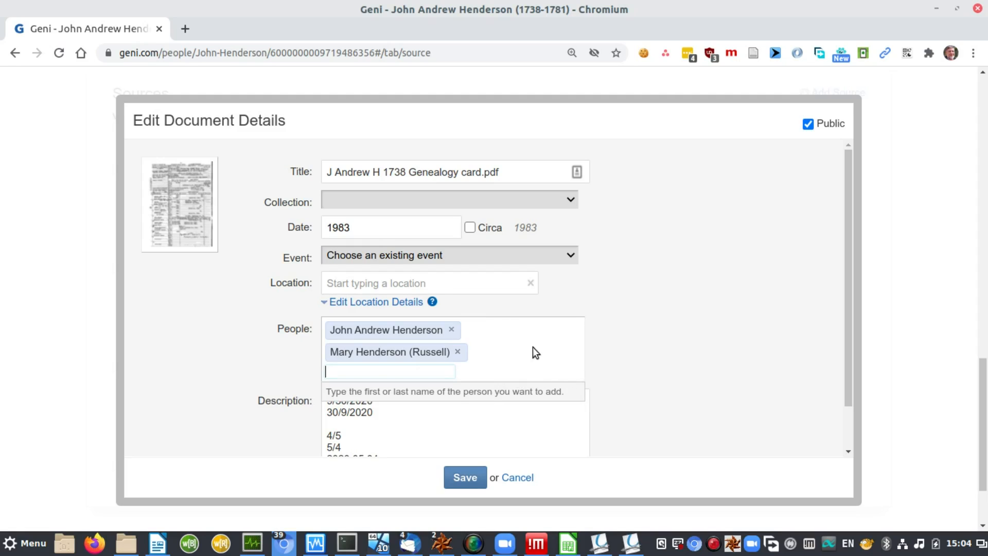
pyautogui.click(526, 428)
# Step: Replace the description with 'Family history data card prepared by' plus the compiler's name, and save
pyautogui.press('Up')
pyautogui.press('Up')
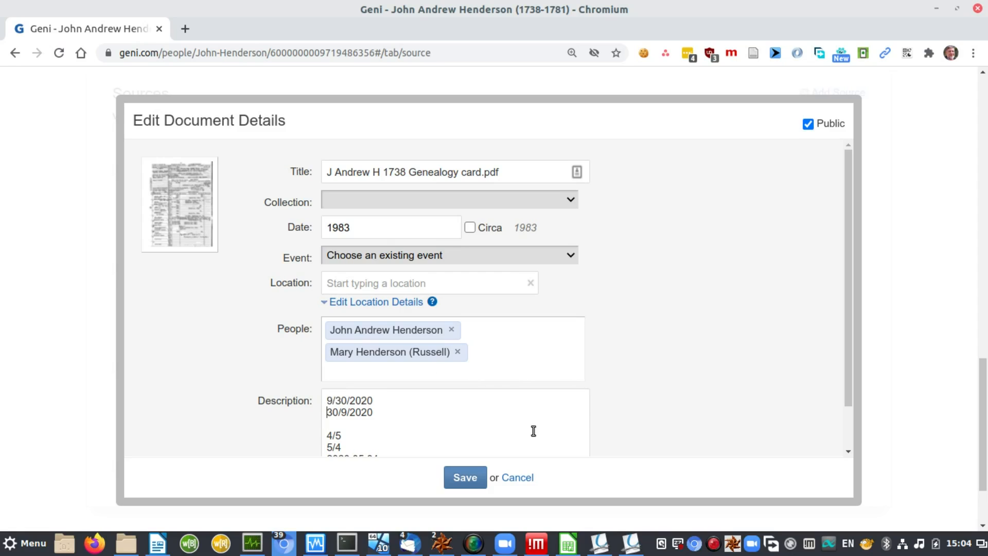
pyautogui.hotkey('shift', 'Down')
pyautogui.hotkey('shift', 'Down')
pyautogui.hotkey('shift', 'Down')
pyautogui.hotkey('shift', 'Down')
pyautogui.hotkey('shift', 'Down')
pyautogui.hotkey('shift', 'Down')
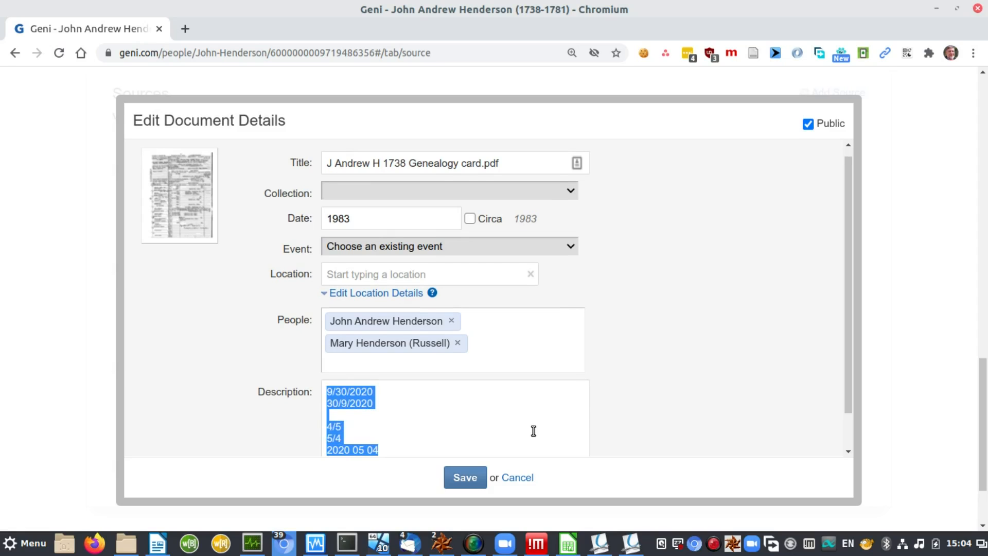
pyautogui.press('BackSpace')
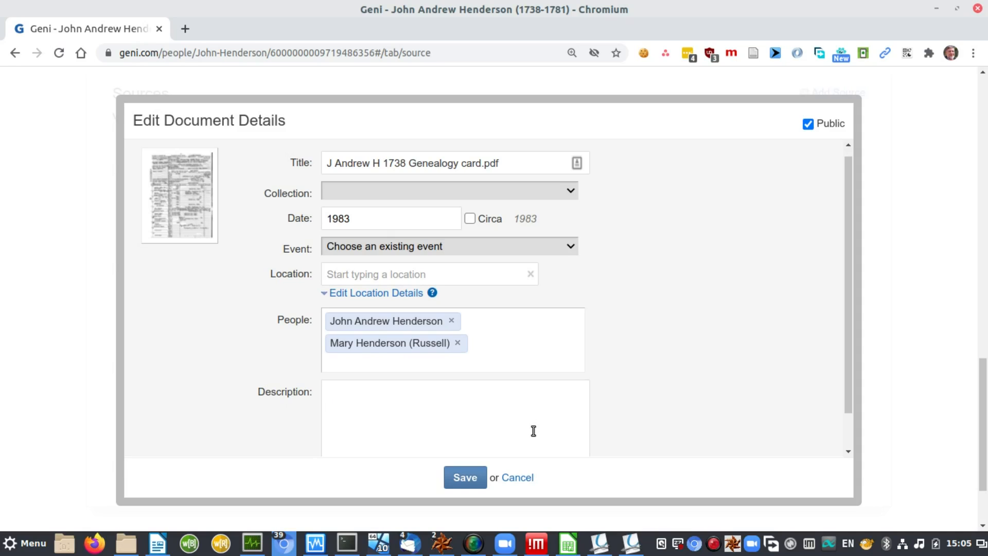
pyautogui.write('Family history data card')
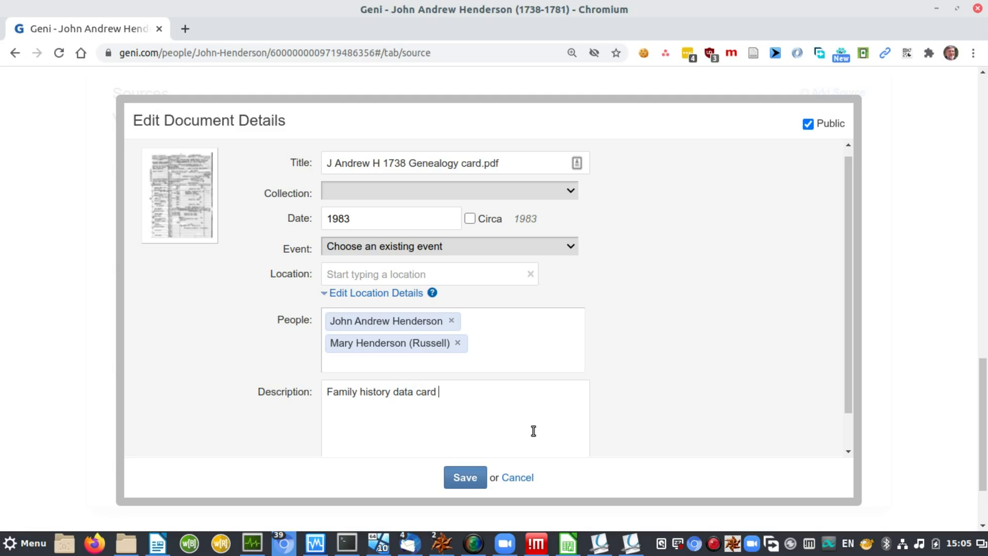
pyautogui.write(' prepared by')
pyautogui.hotkey('alt', 'Tab')
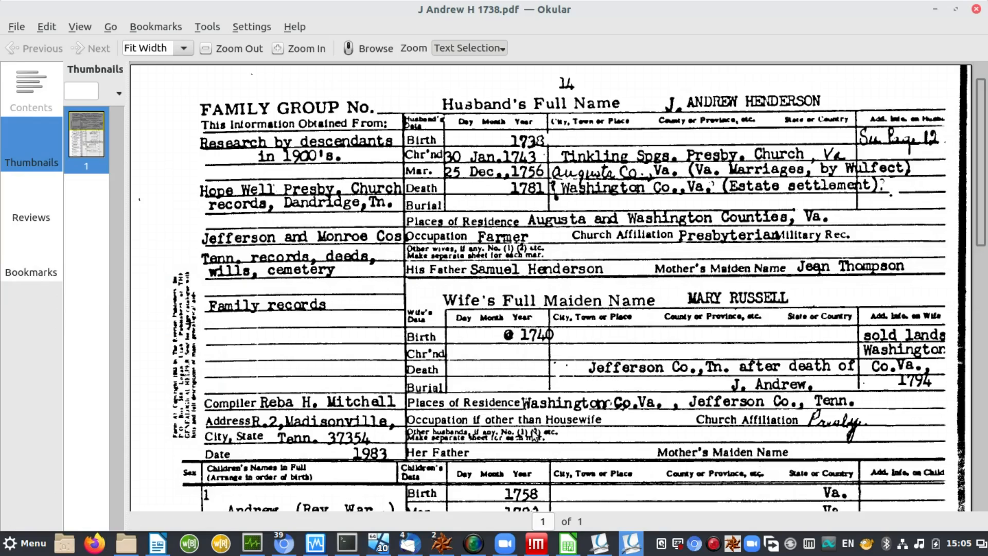
pyautogui.hotkey('alt', 'Tab')
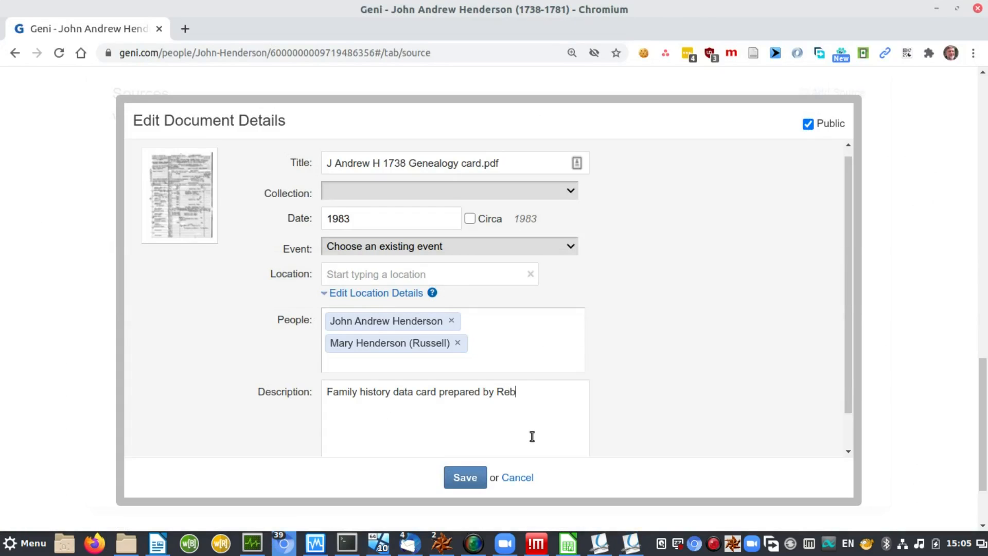
pyautogui.click(462, 478)
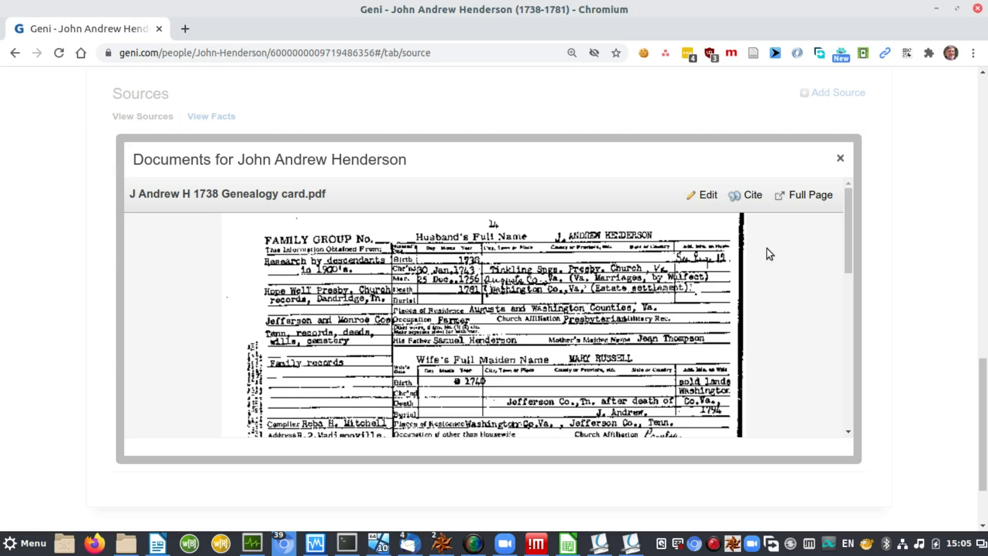
# Step: Cite the card and choose J Andrew H 1738 Genealogy card.pdf in the Add Sources list
pyautogui.click(752, 195)
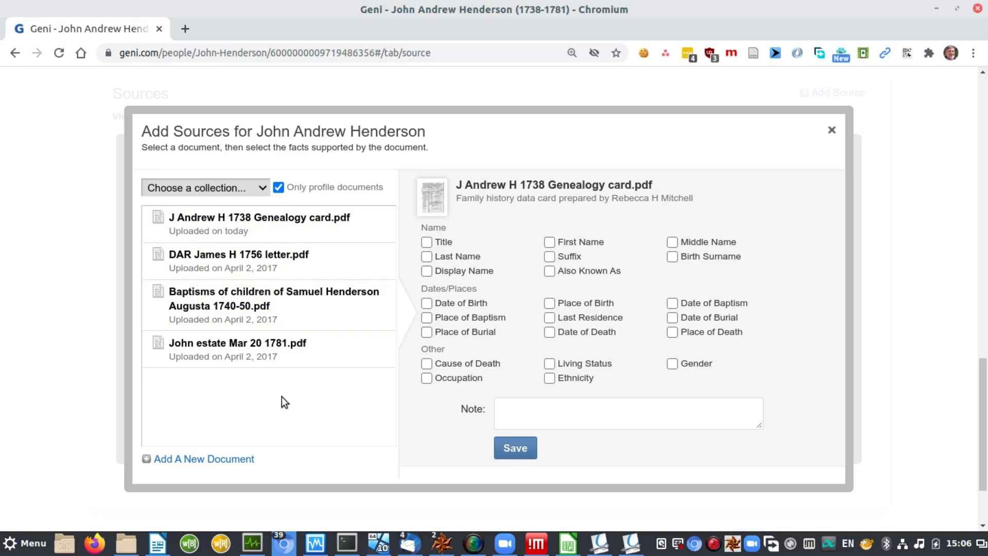
pyautogui.click(257, 225)
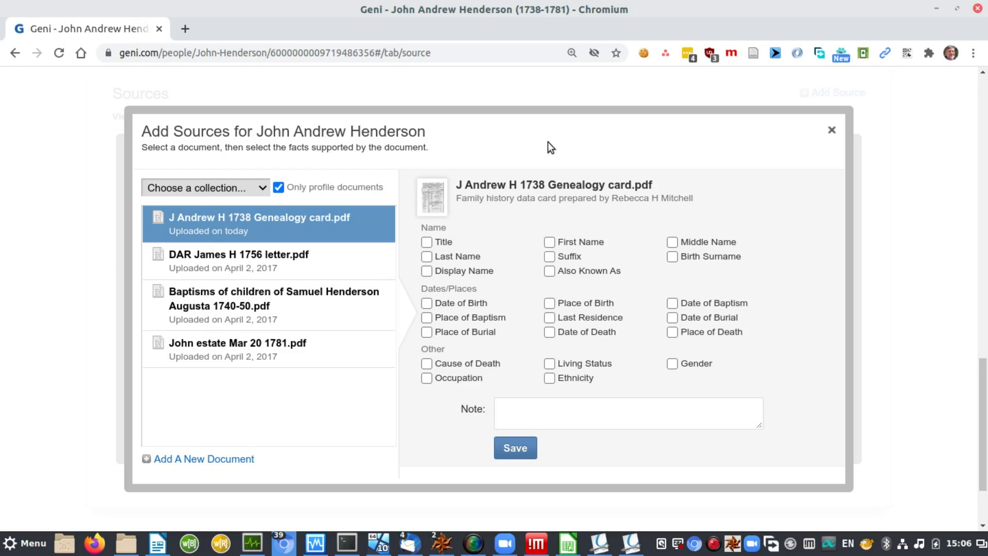
# Step: Check the scanned sheet, then tick Middle Name and Last Name as supported by the card
pyautogui.hotkey('alt', 'Tab')
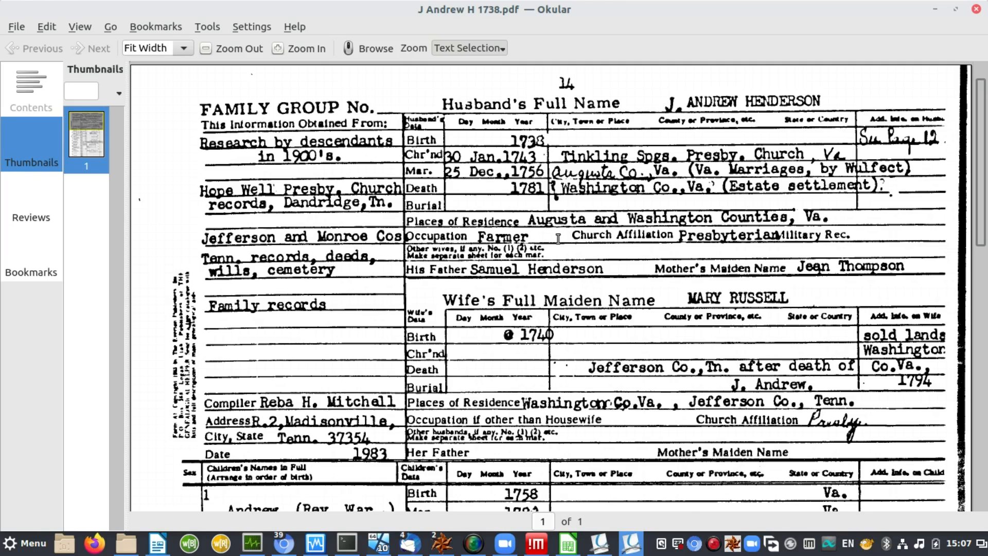
pyautogui.hotkey('alt', 'Tab')
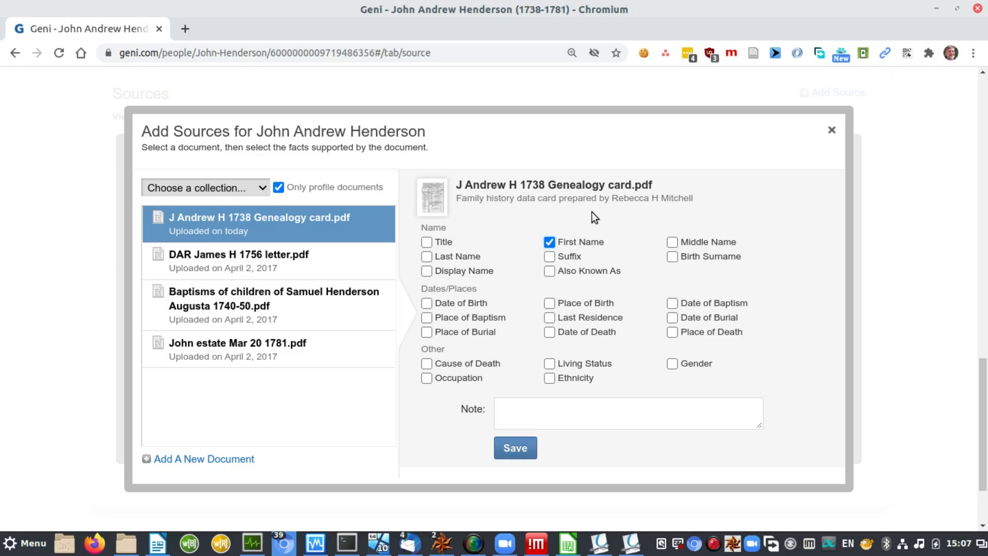
pyautogui.press('Tab')
pyautogui.press('space')
pyautogui.press('Tab')
pyautogui.press('space')
pyautogui.press('Tab')
pyautogui.press('Tab')
pyautogui.press('Tab')
pyautogui.press('Tab')
pyautogui.press('Tab')
# Step: Tick Date and Place of Birth, Date and Place of Baptism, and Last Residence as supported
pyautogui.press('space')
pyautogui.press('Tab')
pyautogui.press('space')
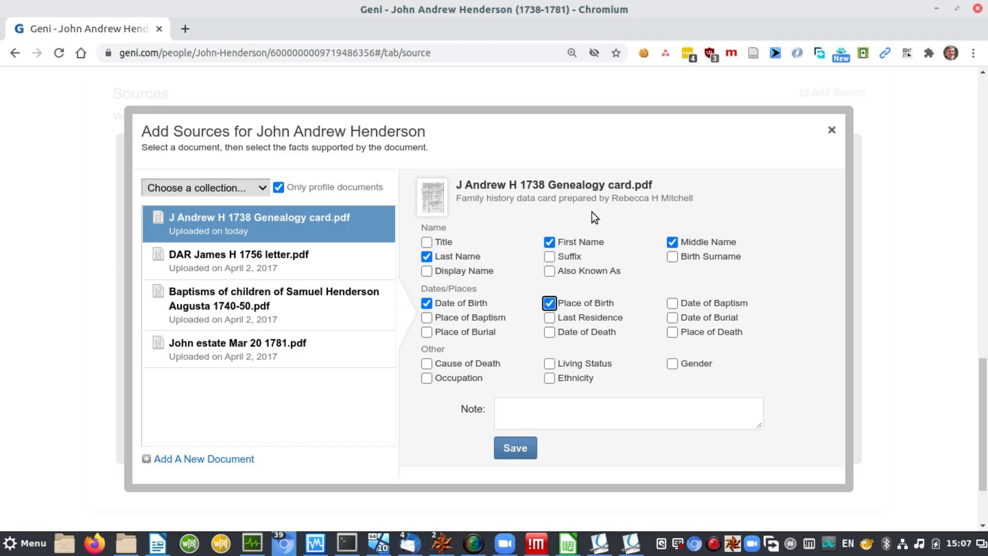
pyautogui.press('Tab')
pyautogui.press('space')
pyautogui.press('Tab')
pyautogui.press('space')
pyautogui.press('Tab')
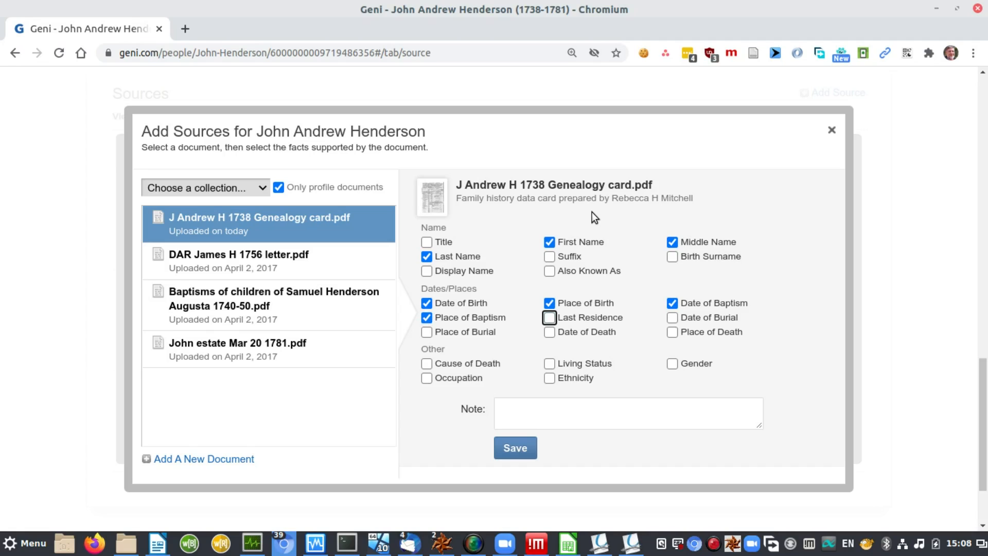
pyautogui.press('space')
# Step: Tick Date of Death, Place of Death, Living Status and Gender as supported
pyautogui.press('Tab')
pyautogui.press('Tab')
pyautogui.press('Tab')
pyautogui.press('space')
pyautogui.press('Tab')
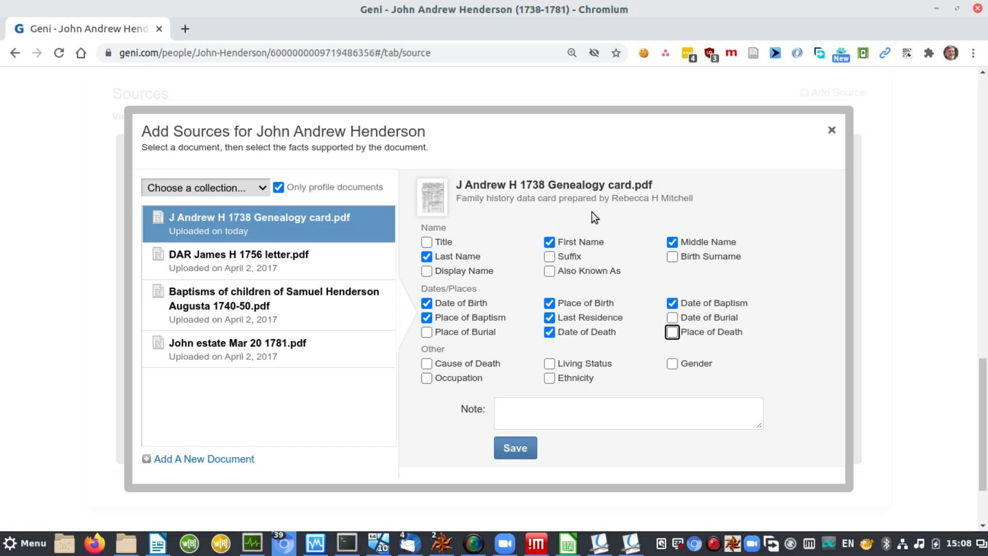
pyautogui.press('space')
pyautogui.press('Tab')
pyautogui.press('Tab')
pyautogui.press('space')
pyautogui.press('Tab')
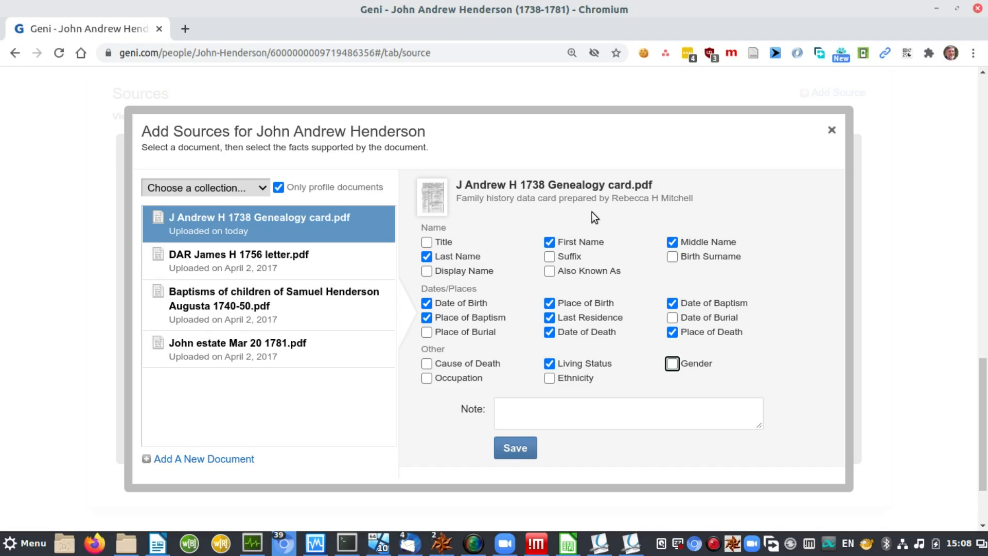
pyautogui.press('space')
# Step: Tick Occupation, add the note 'Family history data card', save the citations and close the dialog
pyautogui.press('Tab')
pyautogui.press('space')
pyautogui.press('Tab')
pyautogui.press('Tab')
pyautogui.write('Family h')
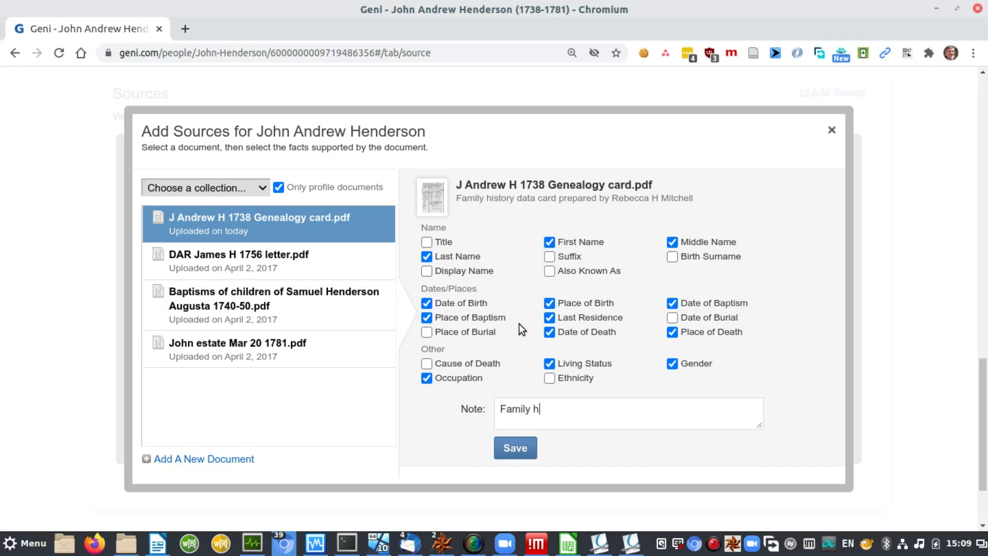
pyautogui.write('istory data card')
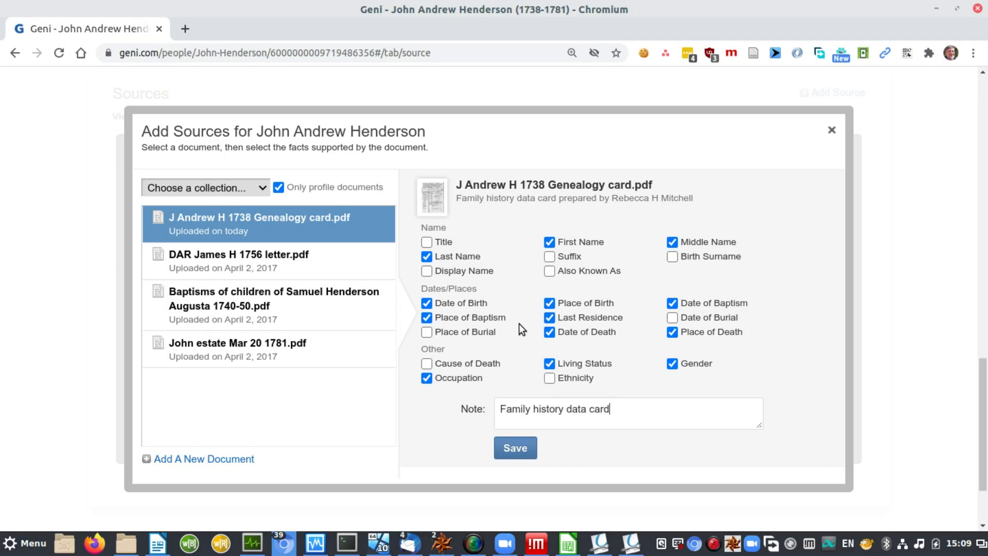
pyautogui.click(512, 449)
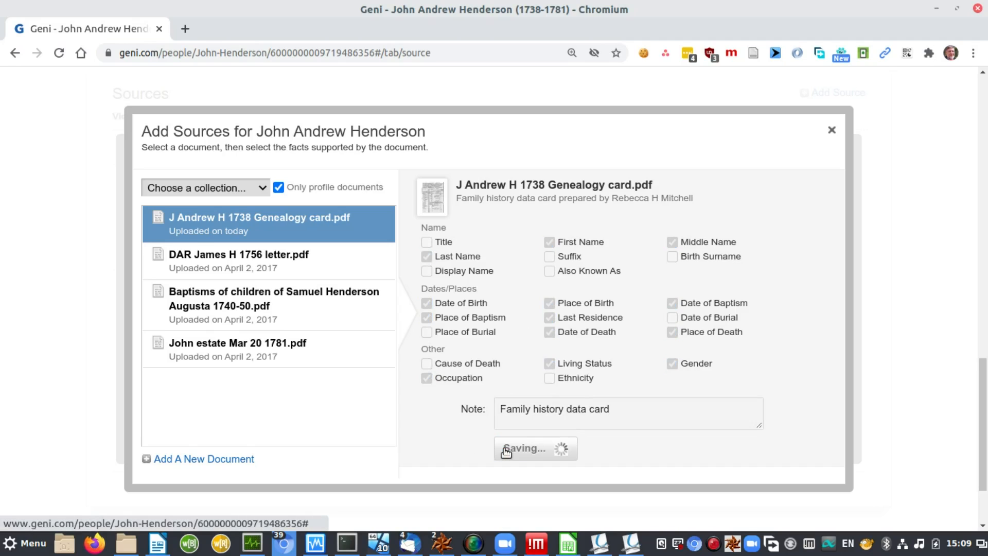
pyautogui.click(832, 132)
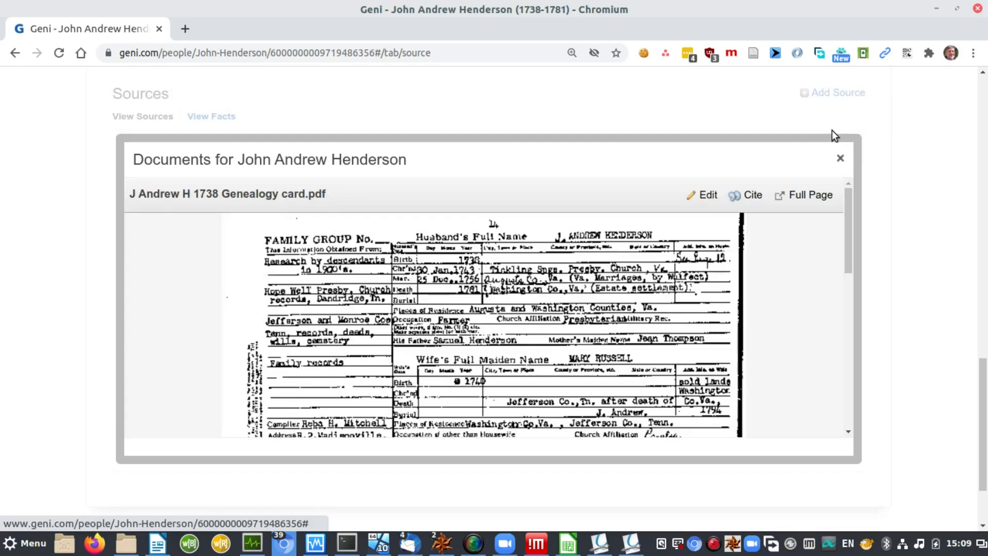
pyautogui.click(841, 159)
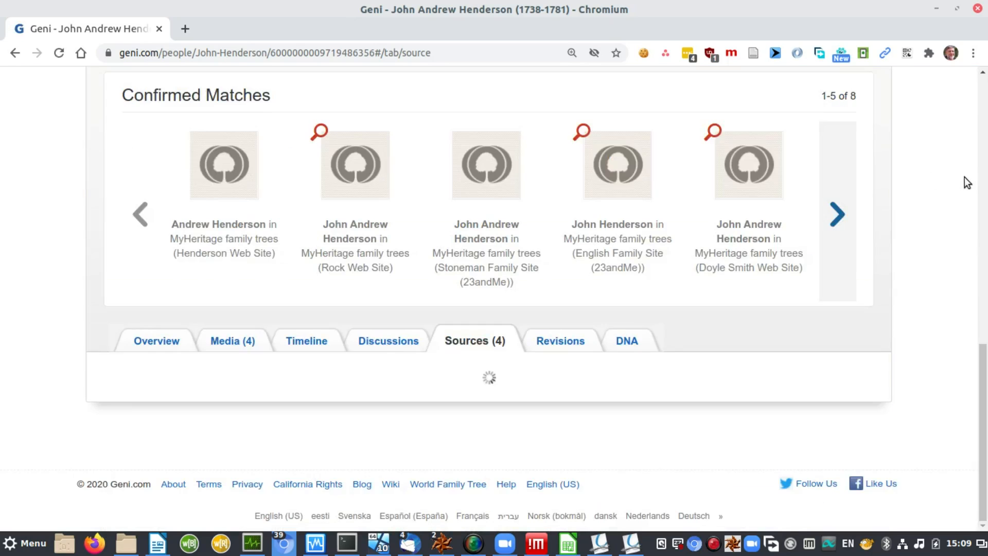
pyautogui.moveTo(981, 272); pyautogui.dragTo(983, 334)
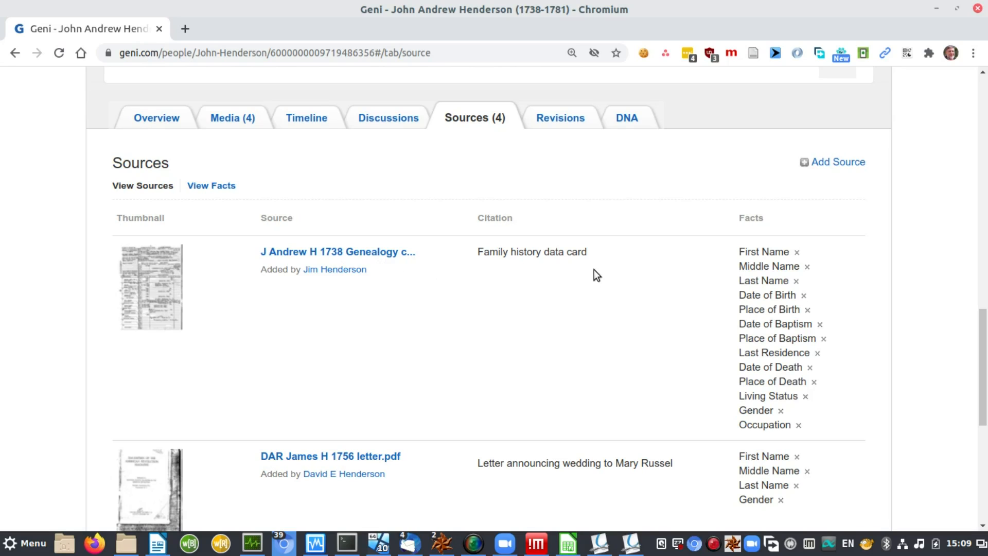
pyautogui.moveTo(982, 354); pyautogui.dragTo(984, 188)
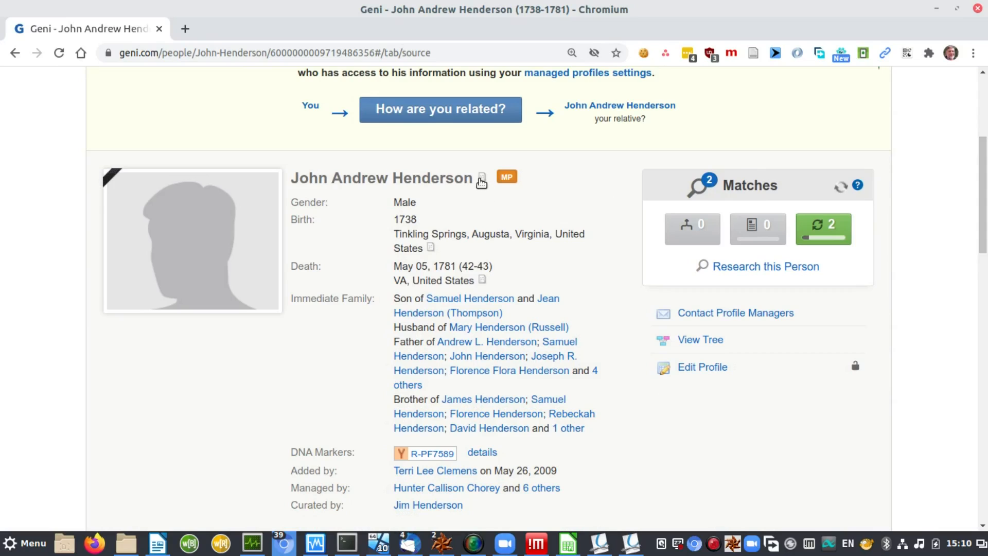
pyautogui.moveTo(483, 183)
pyautogui.moveTo(483, 282)
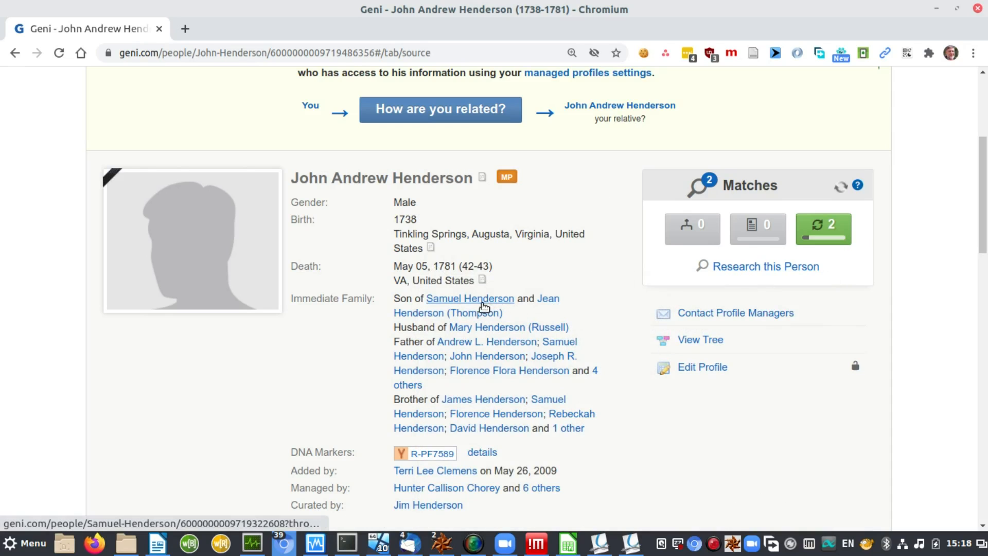
pyautogui.moveTo(486, 300)
pyautogui.click(800, 497)
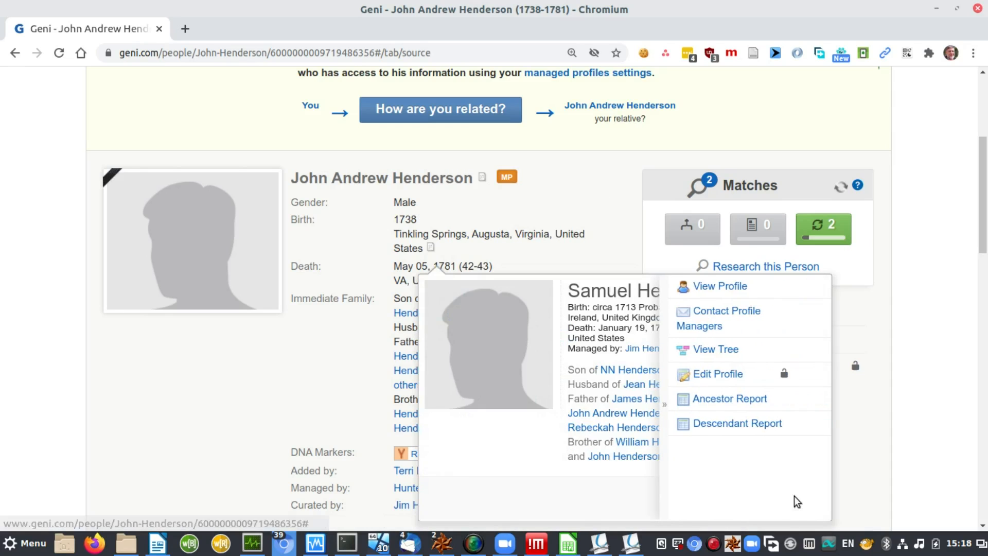
pyautogui.click(706, 287)
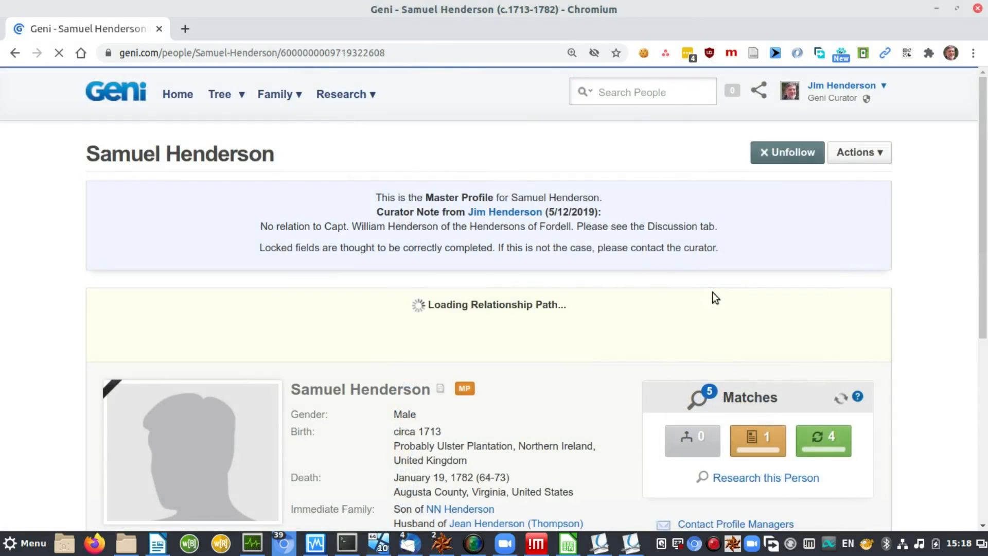
# Step: Scroll through Samuel Henderson (c.1713–1782)'s profile, then switch to the Geni family tree window
pyautogui.scroll(-5, 740, 294)
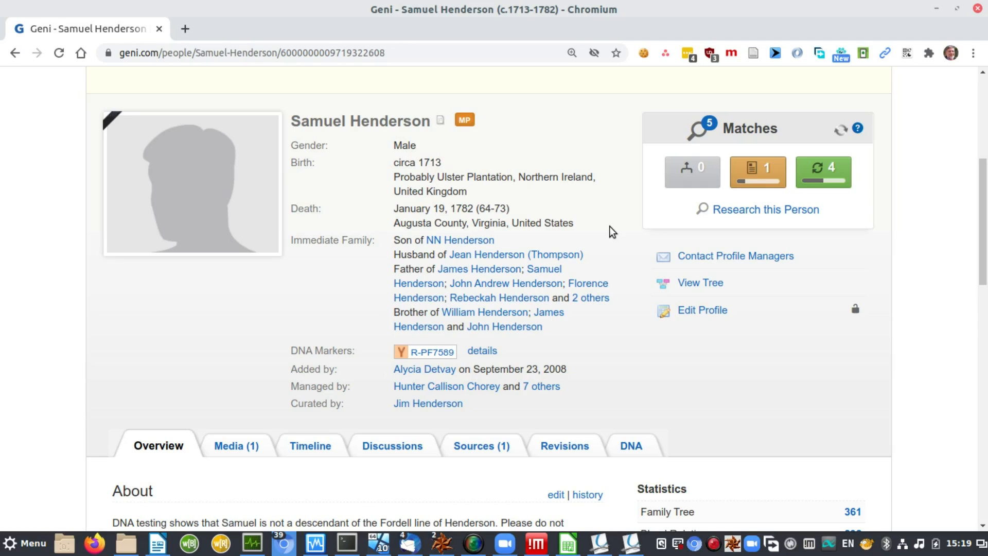
pyautogui.hotkey('alt', 'Tab')
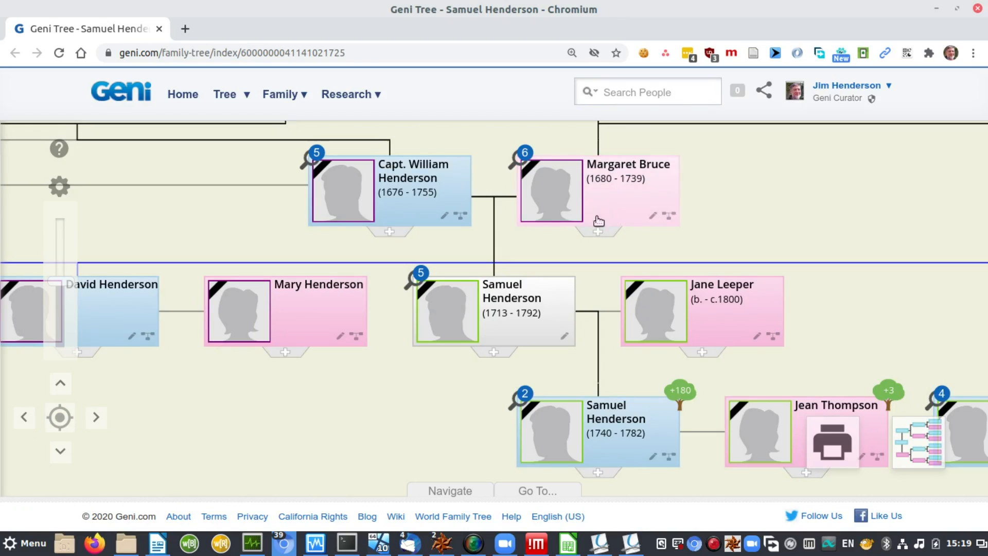
# Step: Review Samuel Henderson (1713–1792)'s profile from the tree, then close the family tree tab
pyautogui.click(502, 291)
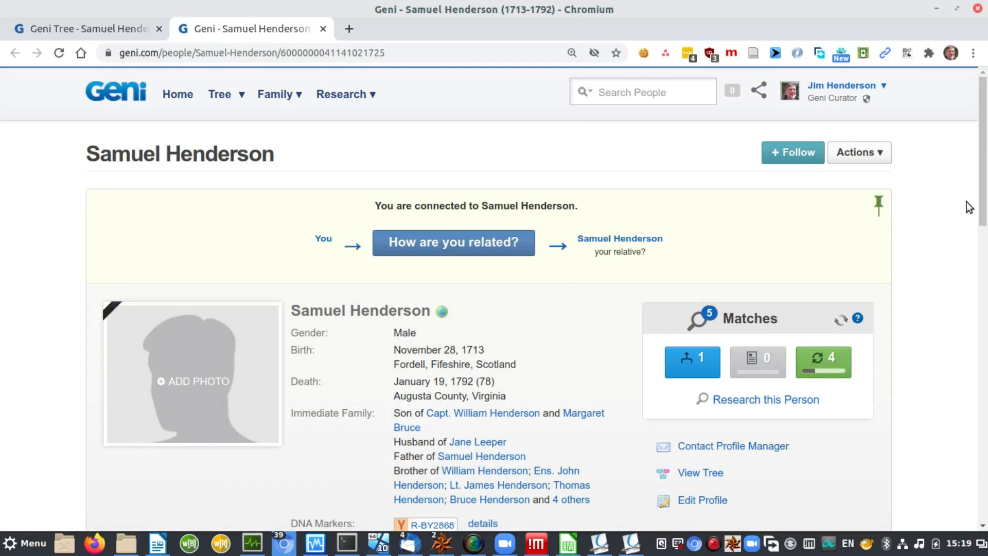
pyautogui.moveTo(979, 202); pyautogui.dragTo(984, 319)
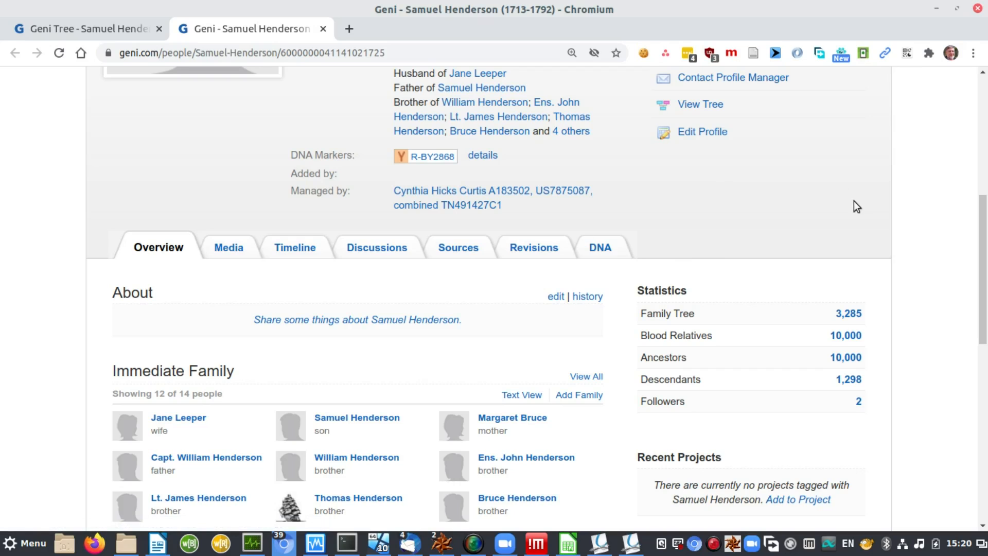
pyautogui.moveTo(984, 252); pyautogui.dragTo(984, 196)
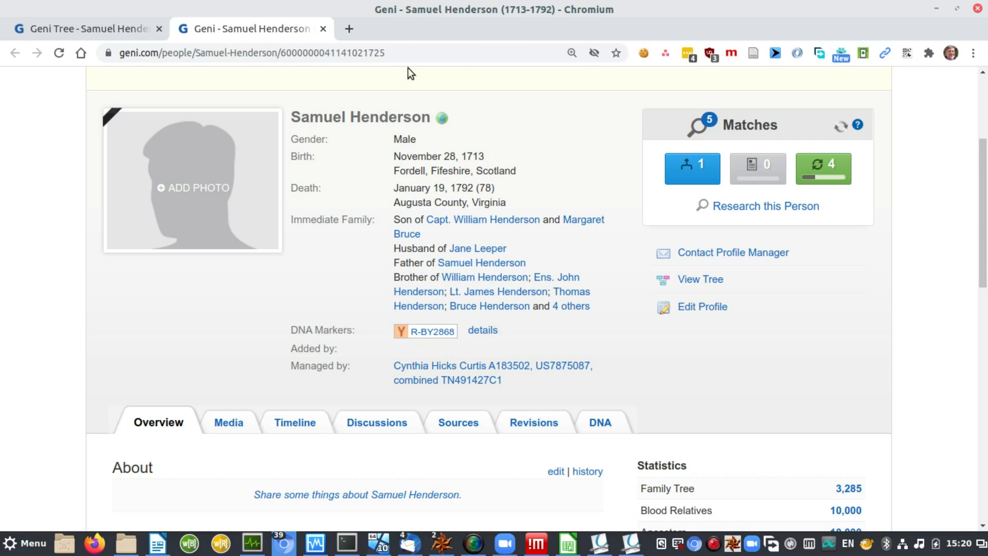
pyautogui.hotkey('ctrl', 'Tab')
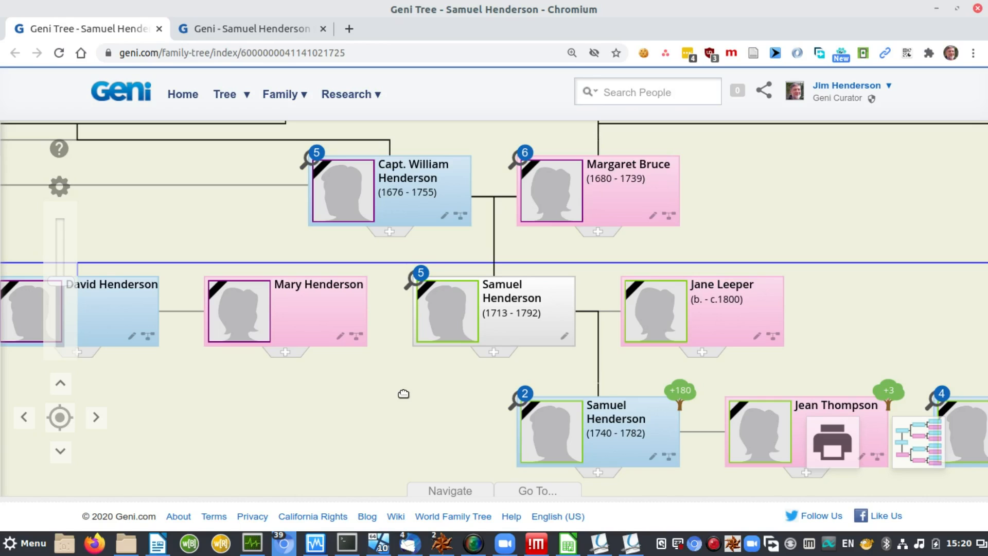
pyautogui.hotkey('ctrl', 'w')
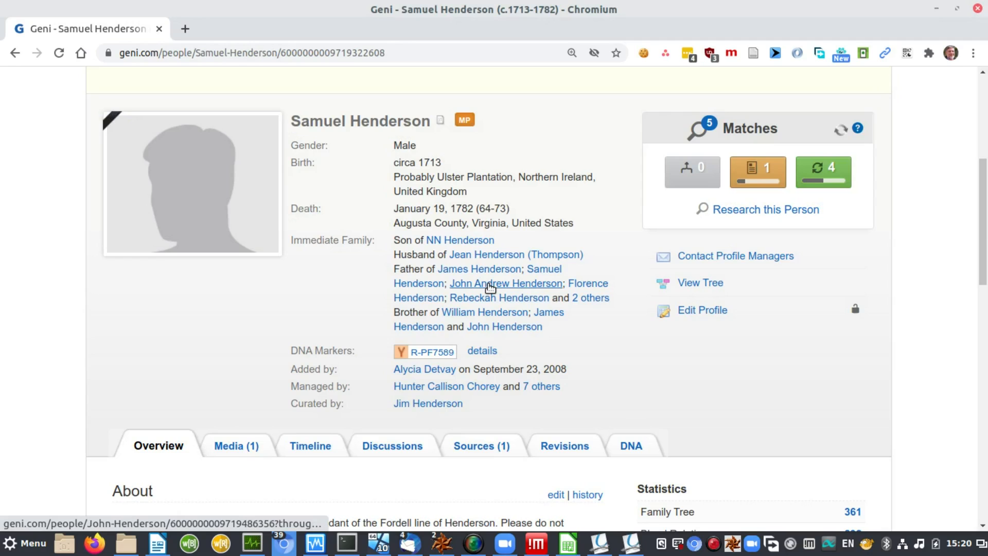
pyautogui.click(490, 285)
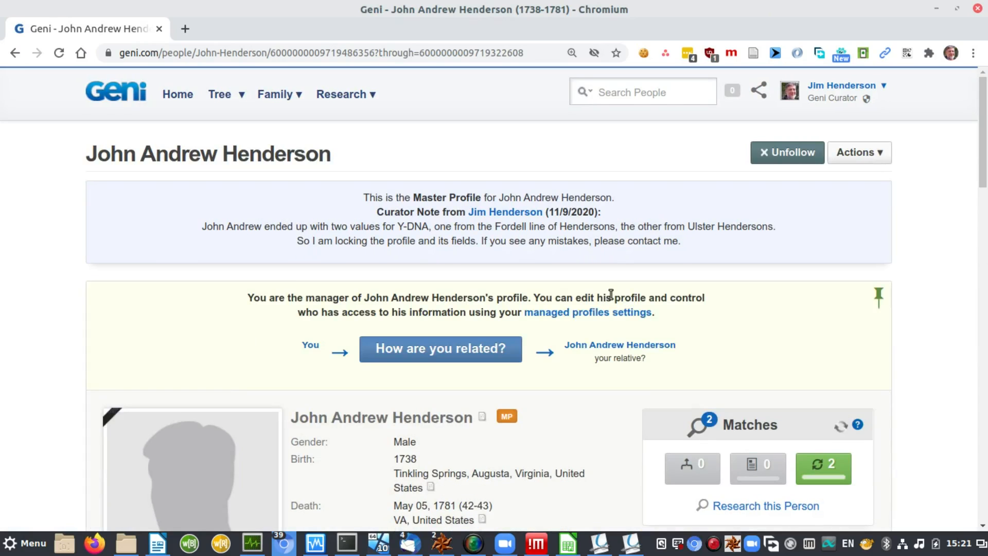
pyautogui.moveTo(979, 155); pyautogui.dragTo(983, 248)
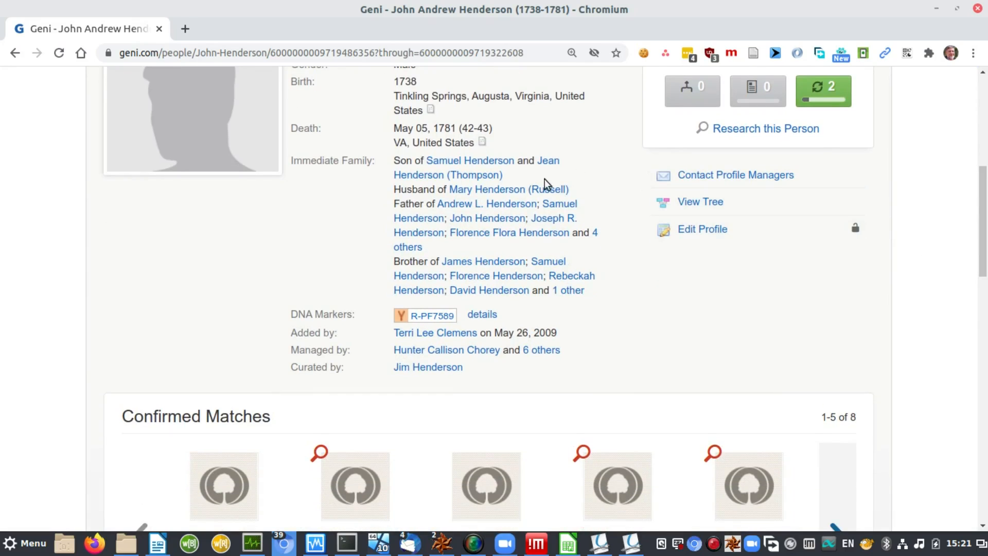
pyautogui.click(512, 190)
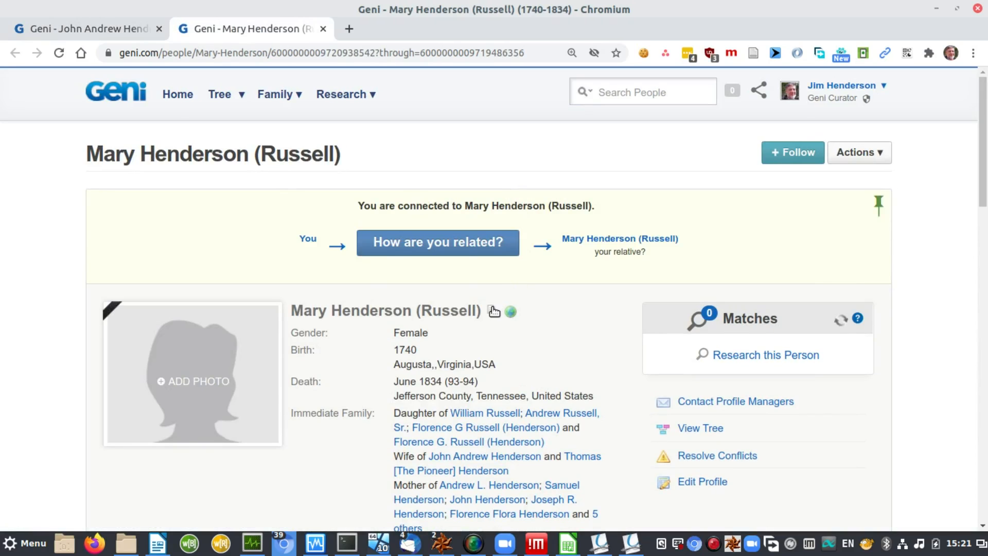
pyautogui.moveTo(493, 313)
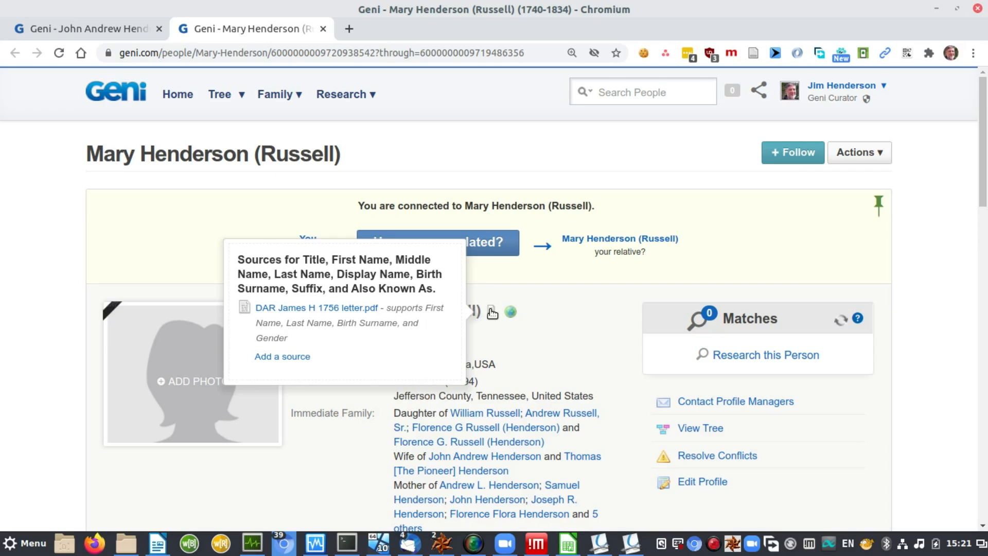
pyautogui.scroll(-6, 978, 227)
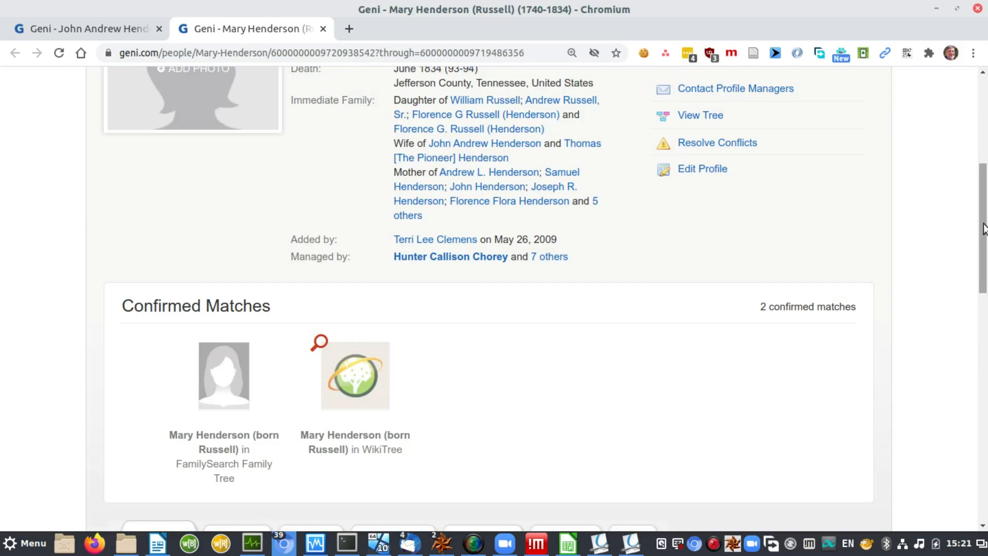
pyautogui.moveTo(984, 229); pyautogui.dragTo(985, 336)
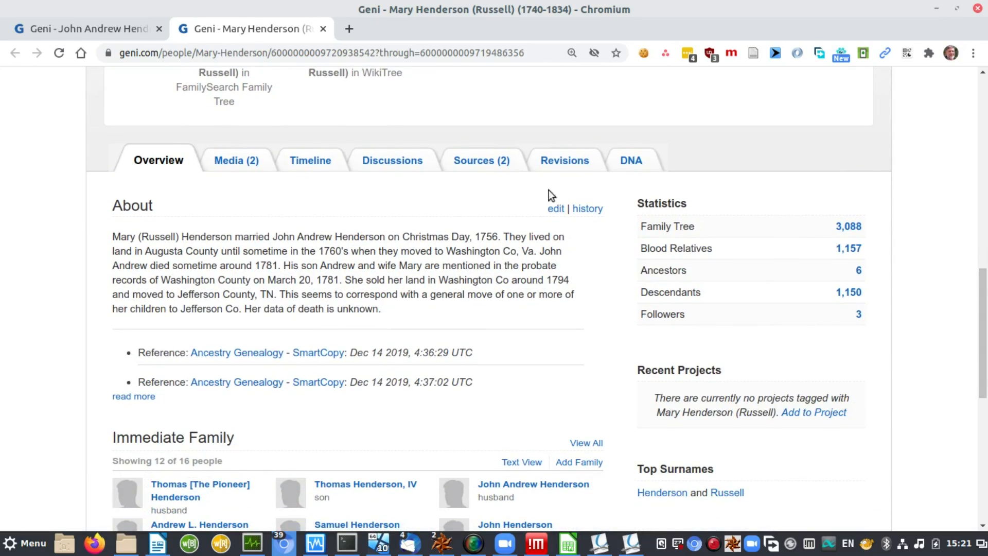
pyautogui.click(478, 163)
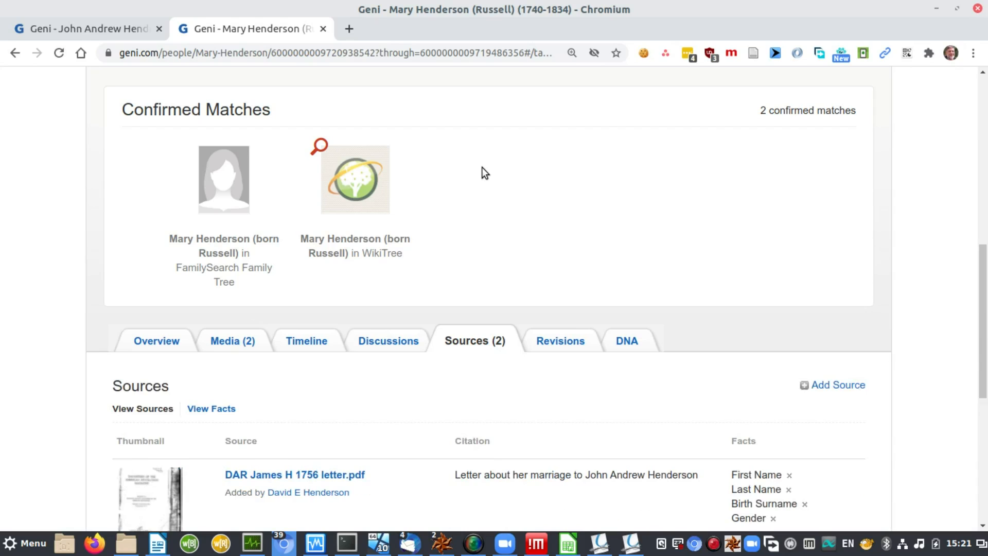
pyautogui.moveTo(981, 268); pyautogui.dragTo(981, 354)
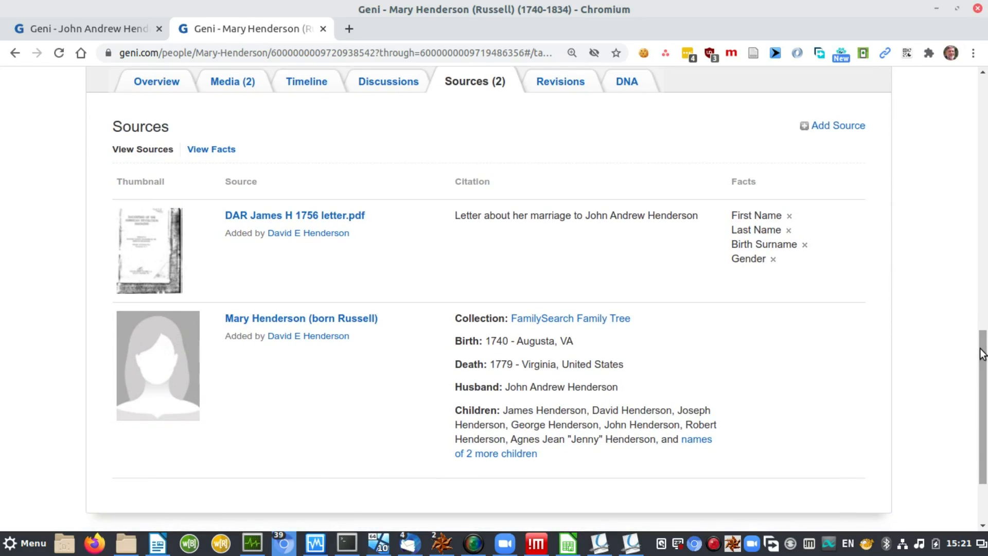
pyautogui.hotkey('alt', 'Tab')
pyautogui.hotkey('alt', 'Tab')
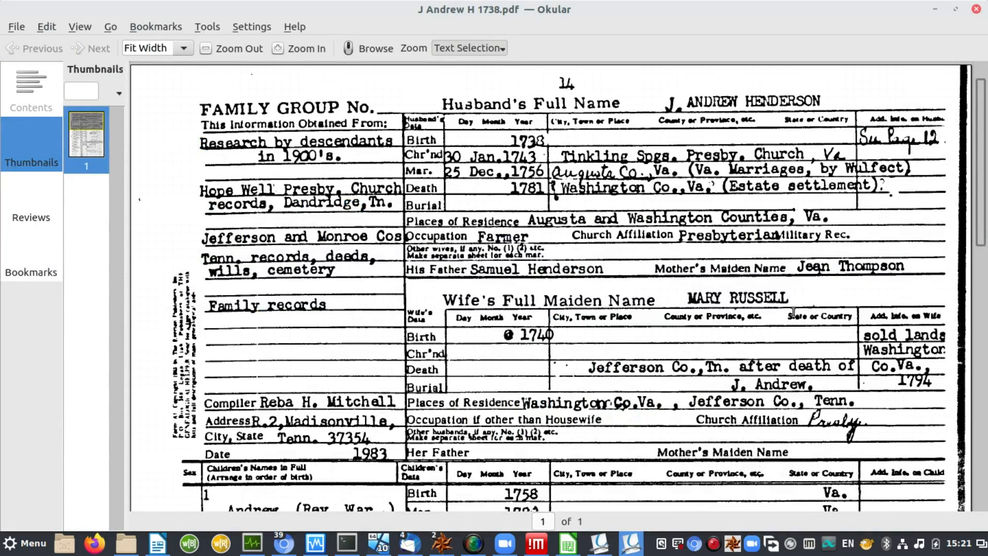
# Step: Read wife Mary Russell's details in J Andrew H 1738.pdf, then return to her Geni sources
pyautogui.scroll(-2, 982, 225)
pyautogui.scroll(-3, 983, 224)
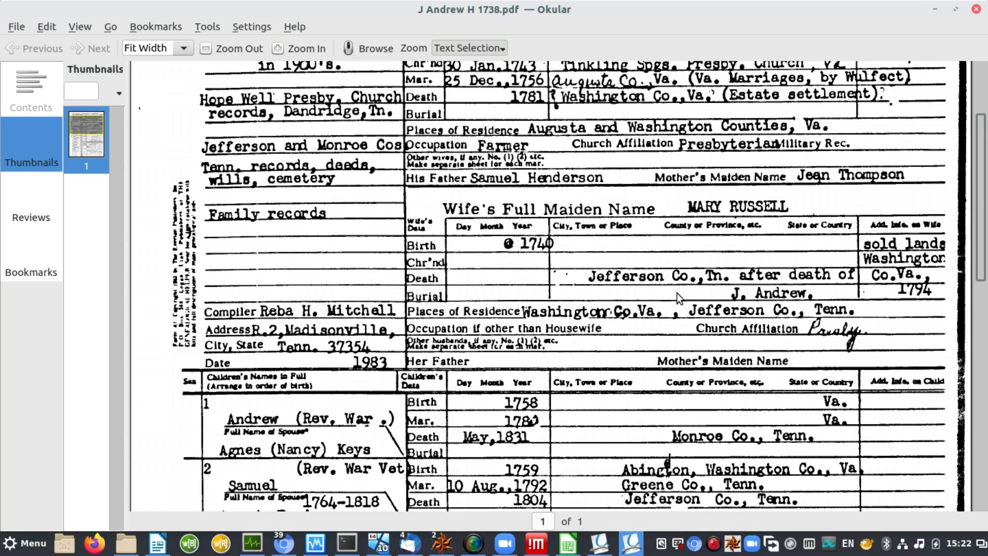
pyautogui.hotkey('alt', 'Tab')
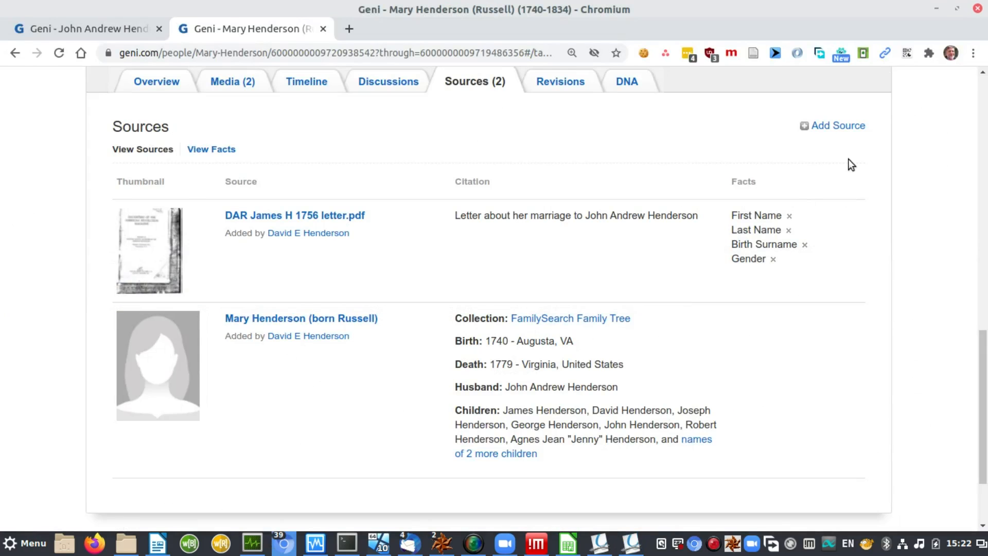
# Step: Add J Andrew H 1738 Genealogy card.pdf as a source, ticking First Name, Last Name and Birth Surname
pyautogui.click(841, 126)
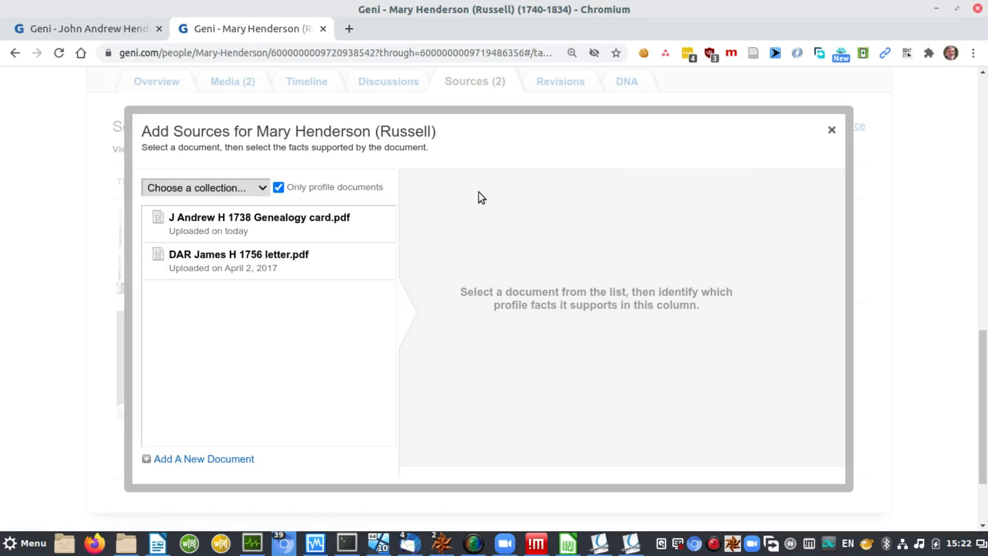
pyautogui.click(277, 222)
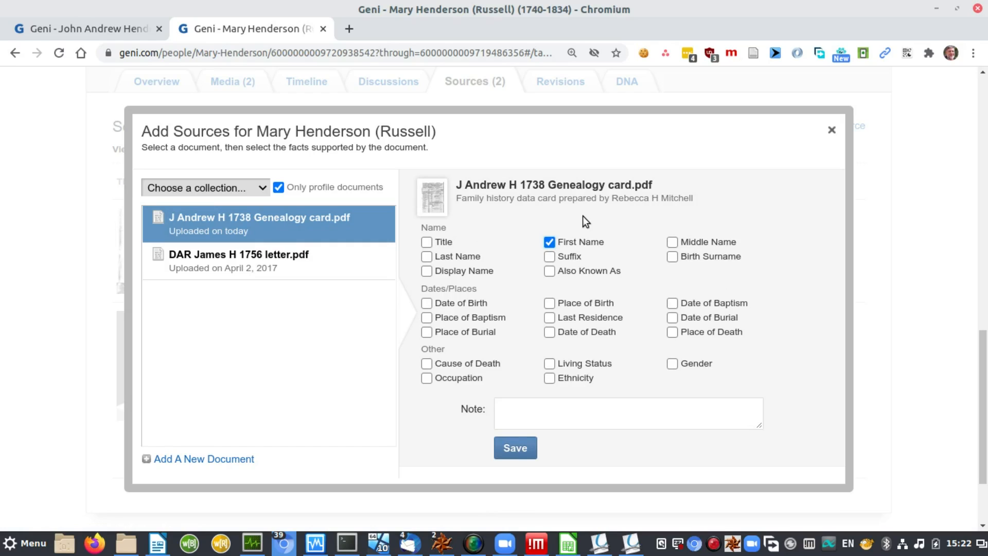
pyautogui.press('Tab')
pyautogui.press('Tab')
pyautogui.press('space')
pyautogui.press('Tab')
pyautogui.press('Tab')
pyautogui.press('space')
pyautogui.hotkey('alt', 'Tab')
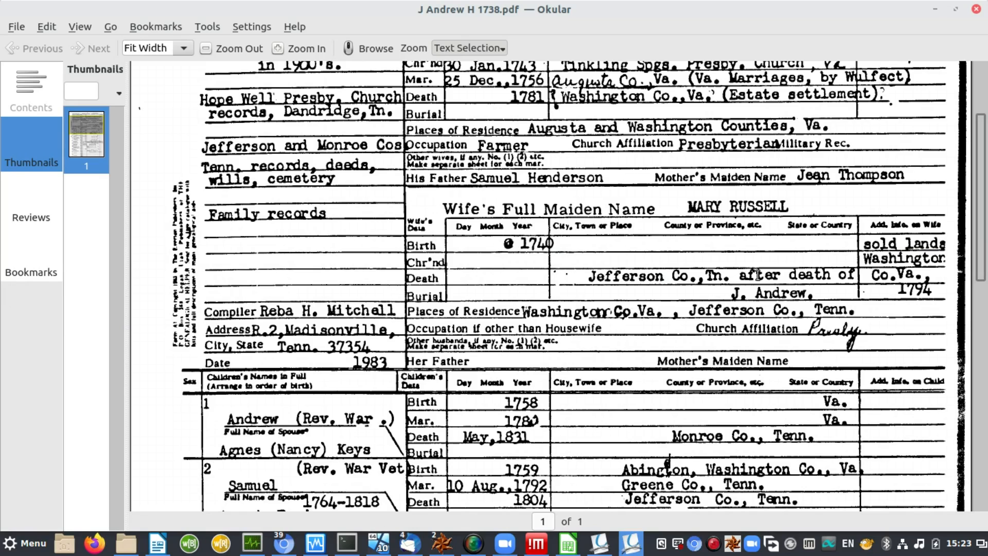
# Step: Tick birth, death, living status and gender facts, note 'Family History data card', and save
pyautogui.hotkey('alt', 'Tab')
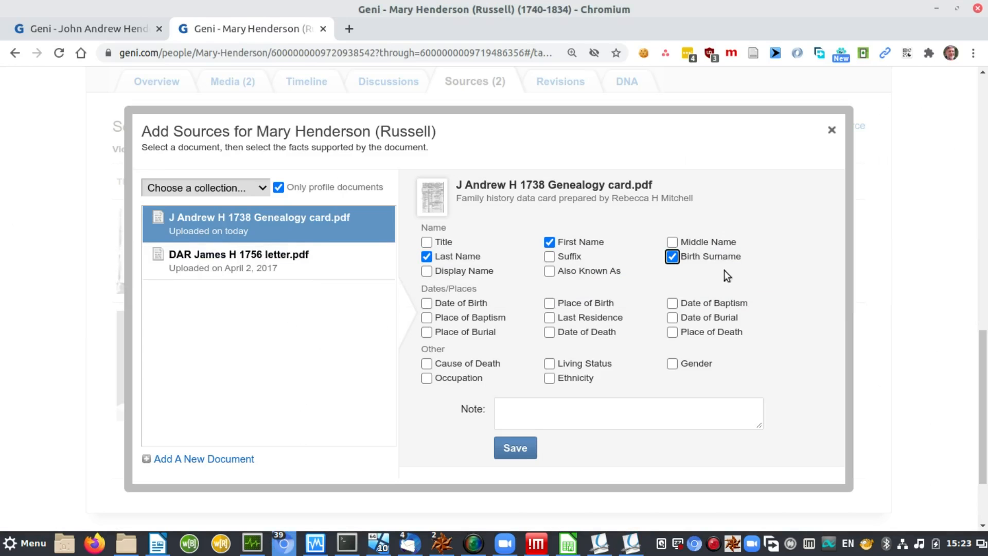
pyautogui.click(427, 303)
pyautogui.click(550, 364)
pyautogui.click(561, 407)
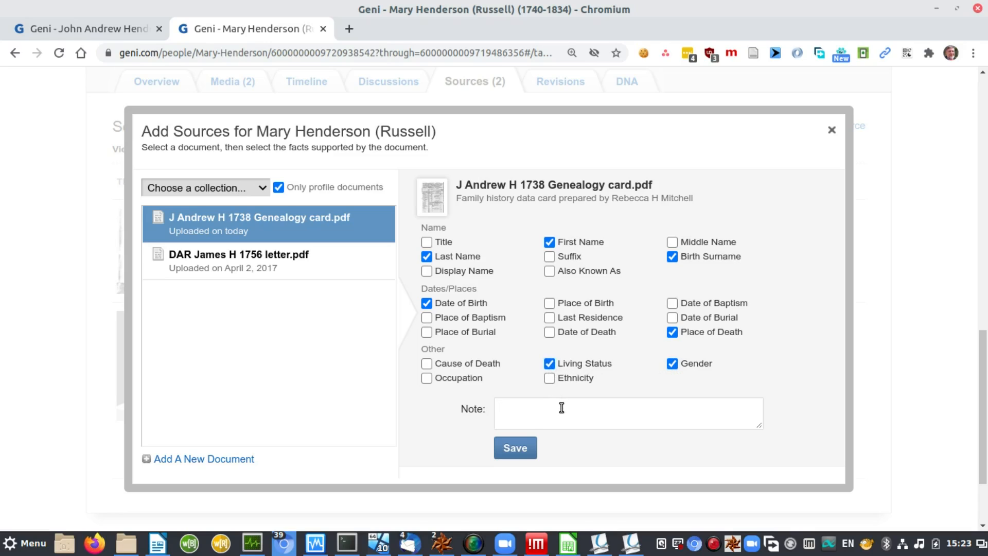
pyautogui.write('Family History data card')
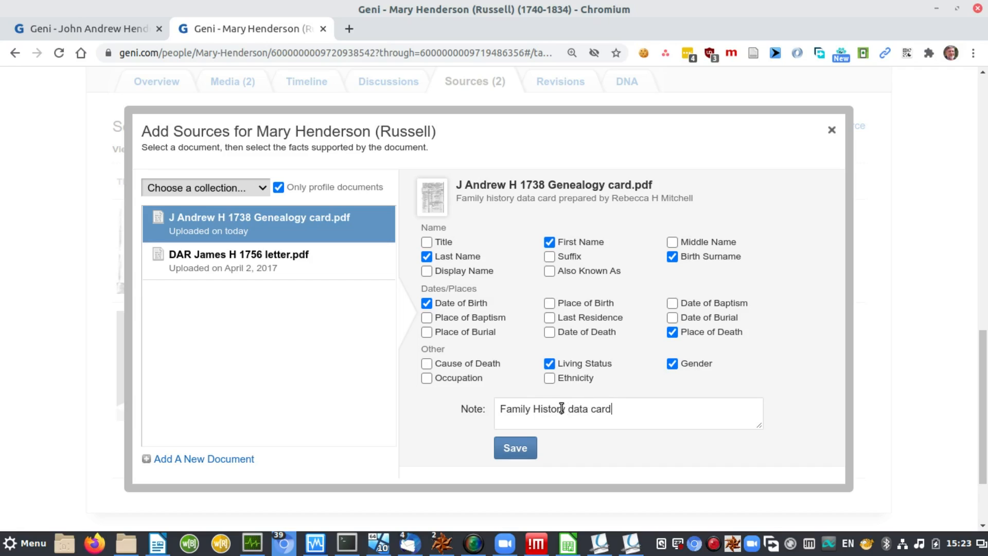
pyautogui.click(511, 451)
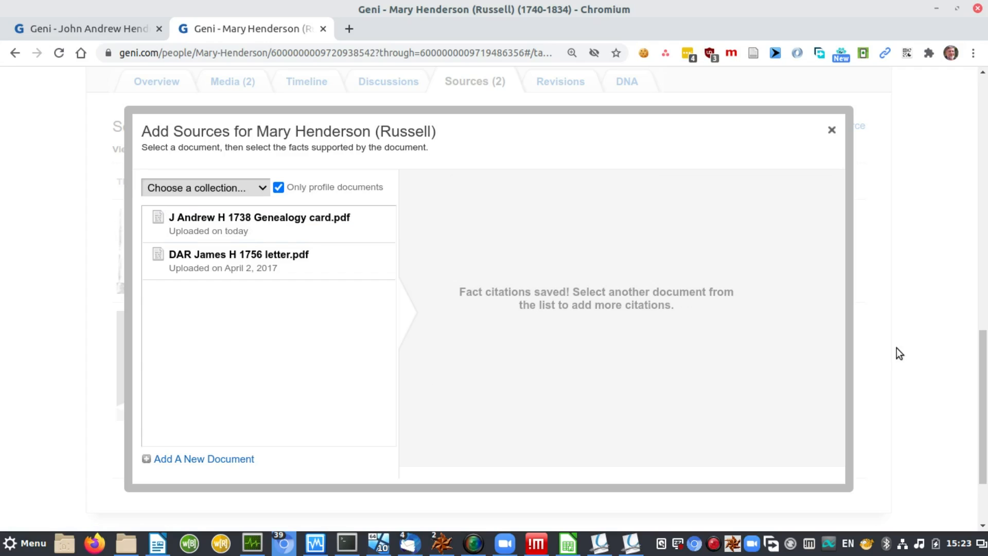
# Step: Close the source dialog and check the Sources list shows the genealogy card with seven cited facts
pyautogui.click(832, 131)
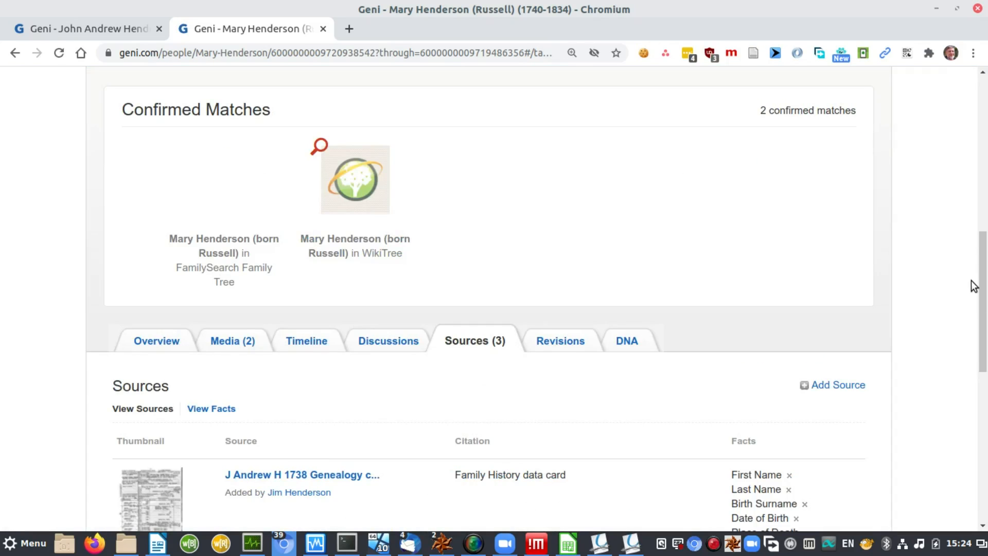
pyautogui.moveTo(985, 288); pyautogui.dragTo(986, 351)
pyautogui.scroll(-4, 940, 334)
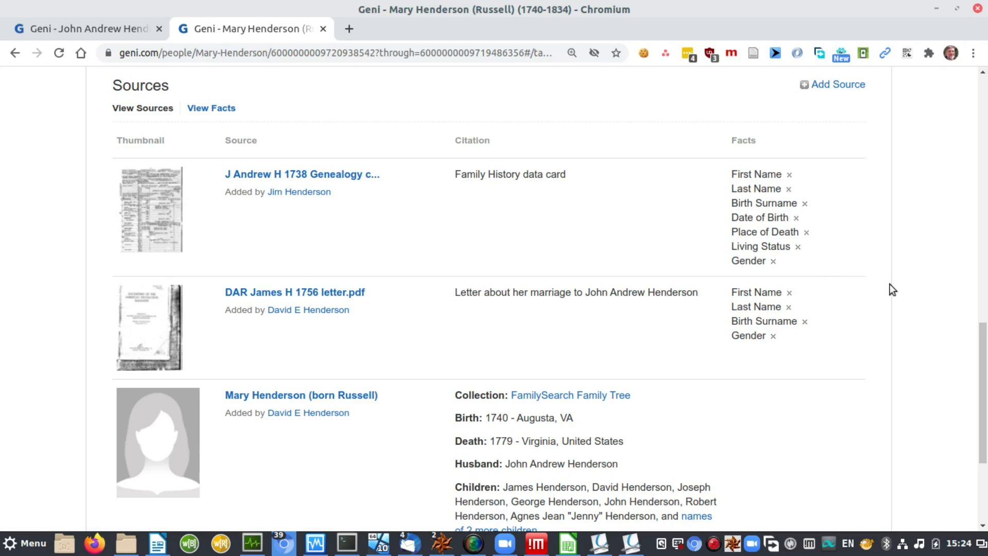
pyautogui.moveTo(983, 379); pyautogui.dragTo(983, 180)
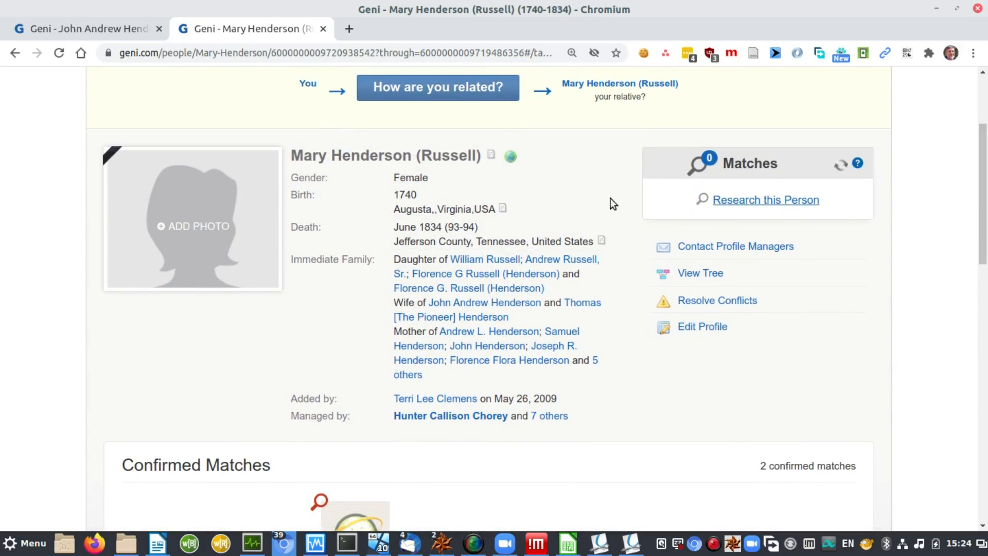
# Step: Go to the father's profile and expand Immediate Family to list all his children
pyautogui.moveTo(492, 159)
pyautogui.moveTo(504, 211)
pyautogui.moveTo(603, 241)
pyautogui.click(119, 32)
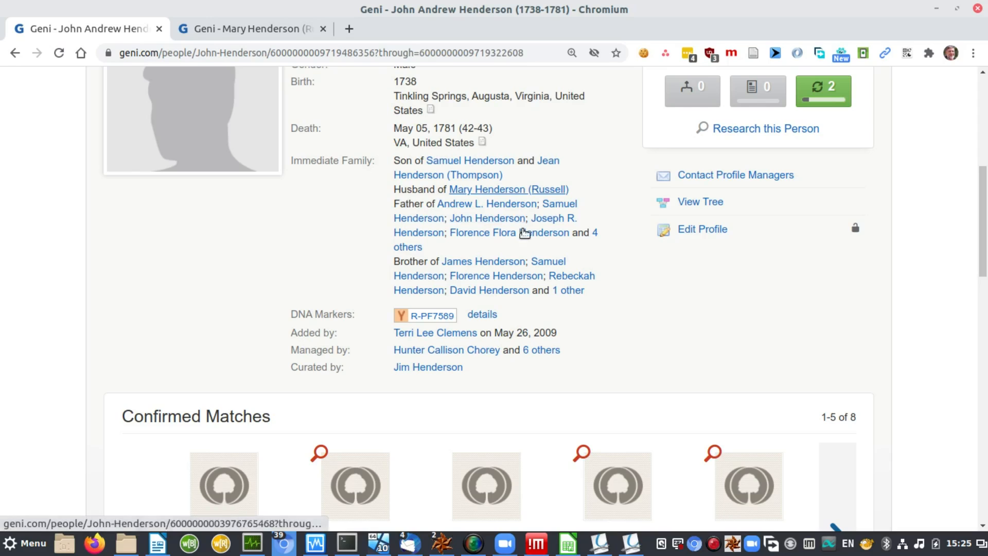
pyautogui.click(596, 234)
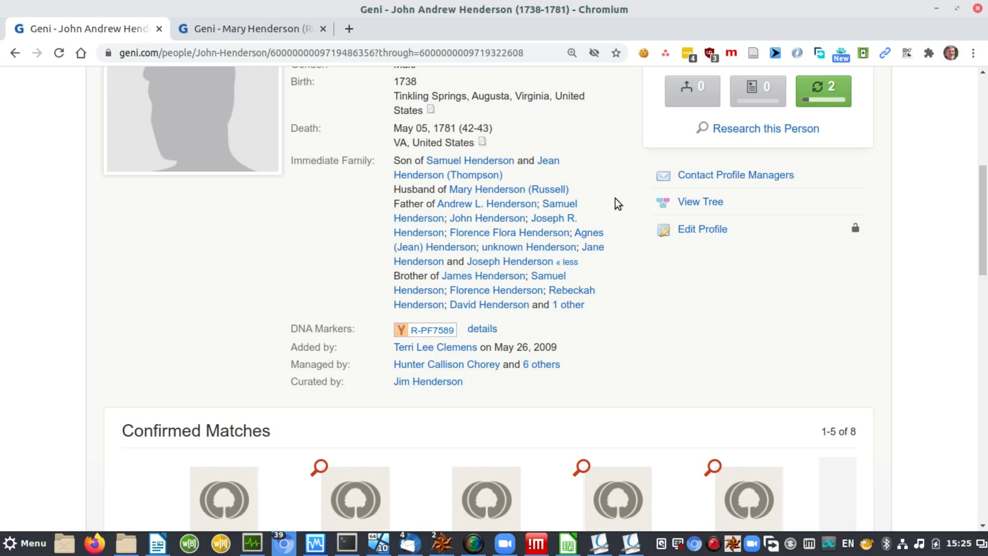
pyautogui.hotkey('alt', 'Tab')
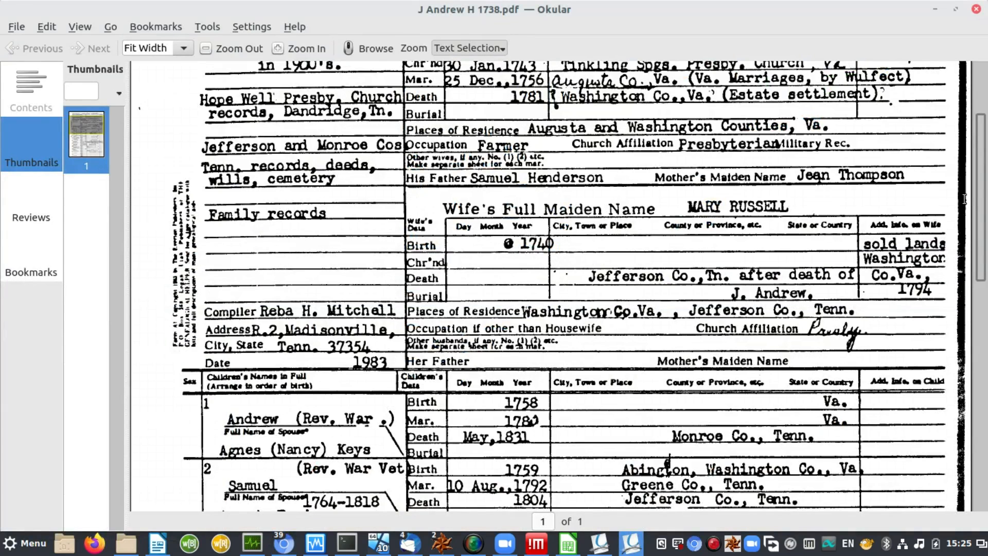
# Step: Scroll the family group sheet down to its children rows, then return to the browser
pyautogui.moveTo(984, 212); pyautogui.dragTo(985, 337)
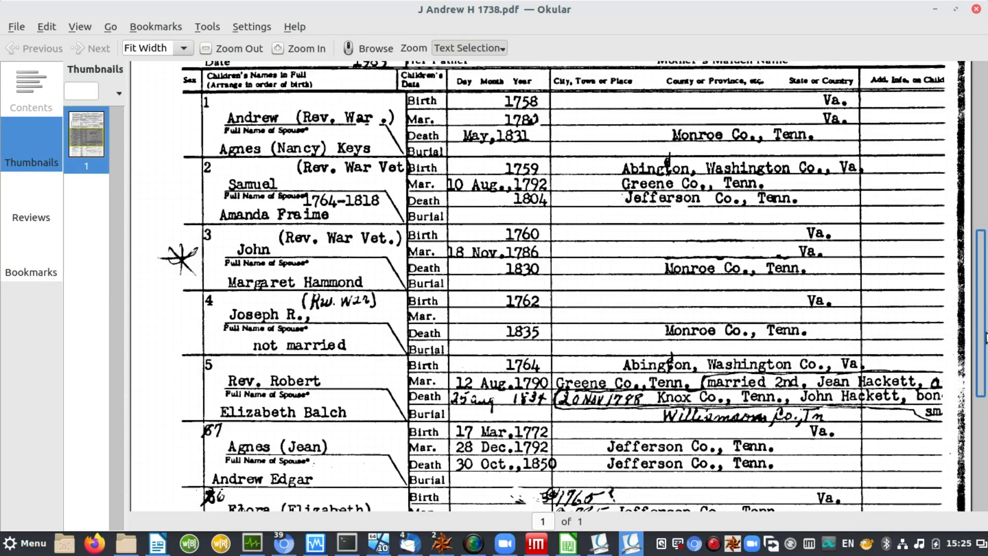
pyautogui.moveTo(986, 337)
pyautogui.mouseDown()
pyautogui.moveTo(985, 438)
pyautogui.moveTo(986, 320)
pyautogui.moveTo(985, 331)
pyautogui.mouseUp()
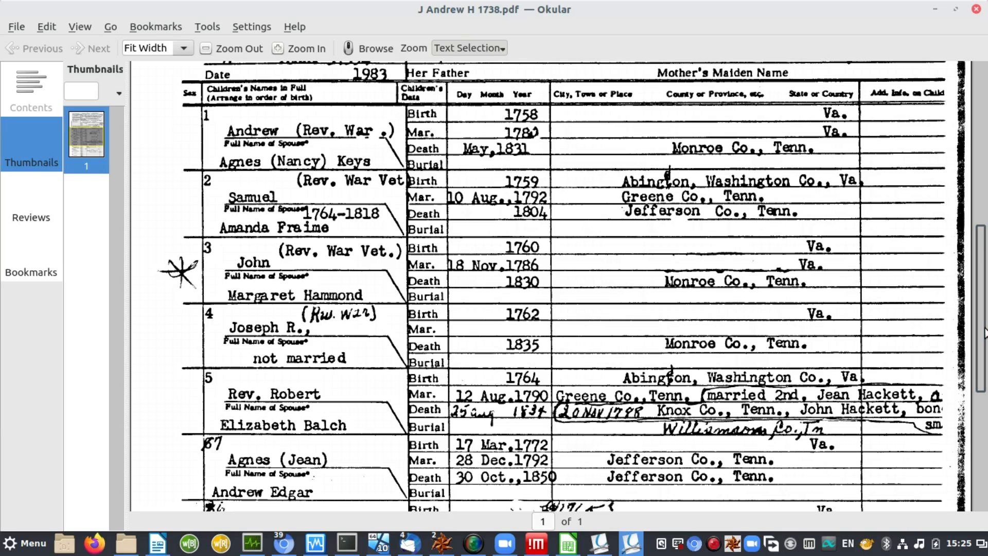
pyautogui.hotkey('alt', 'Tab')
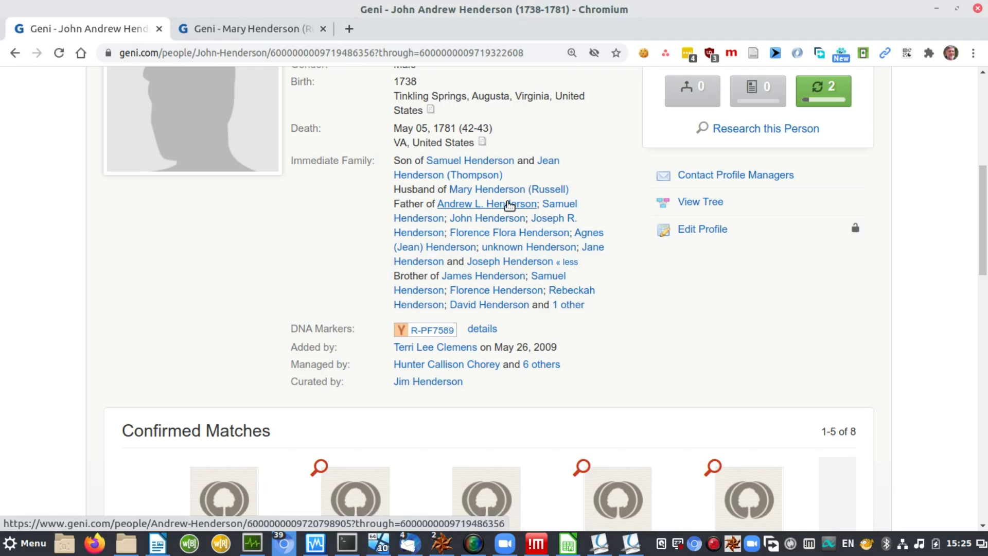
# Step: Open the son born 1758 in a new tab and show his empty Sources section
pyautogui.middleClick(509, 205)
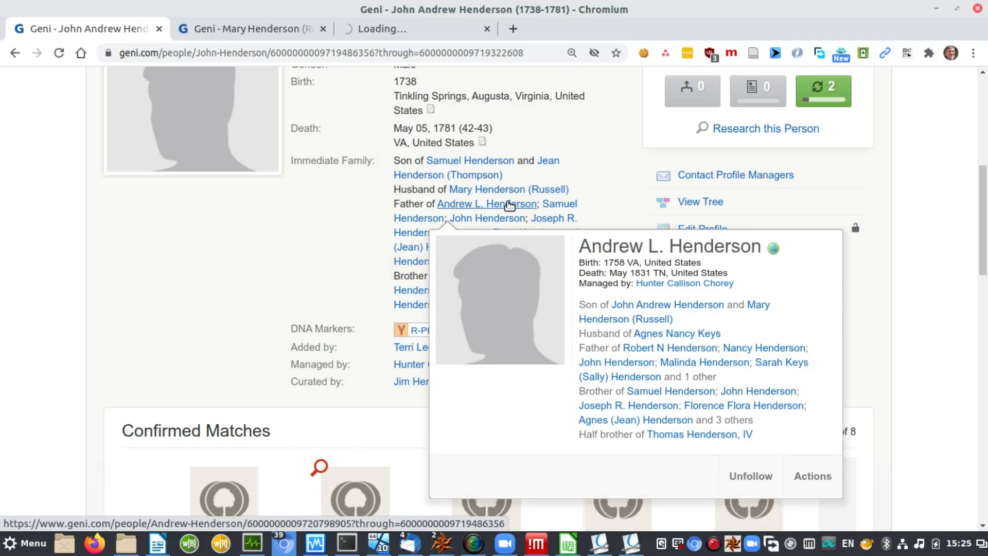
pyautogui.hotkey('ctrl', 'Tab')
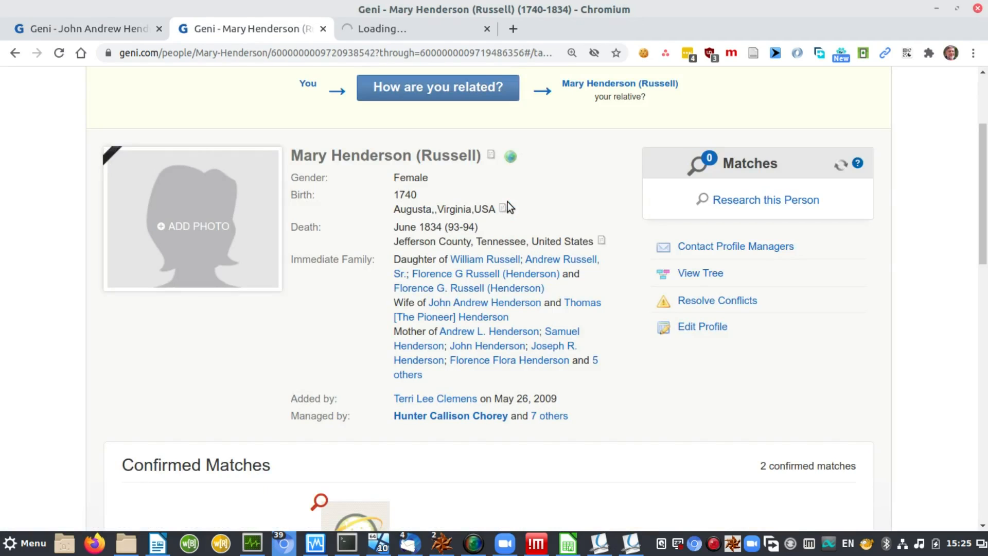
pyautogui.hotkey('ctrl', 'Tab')
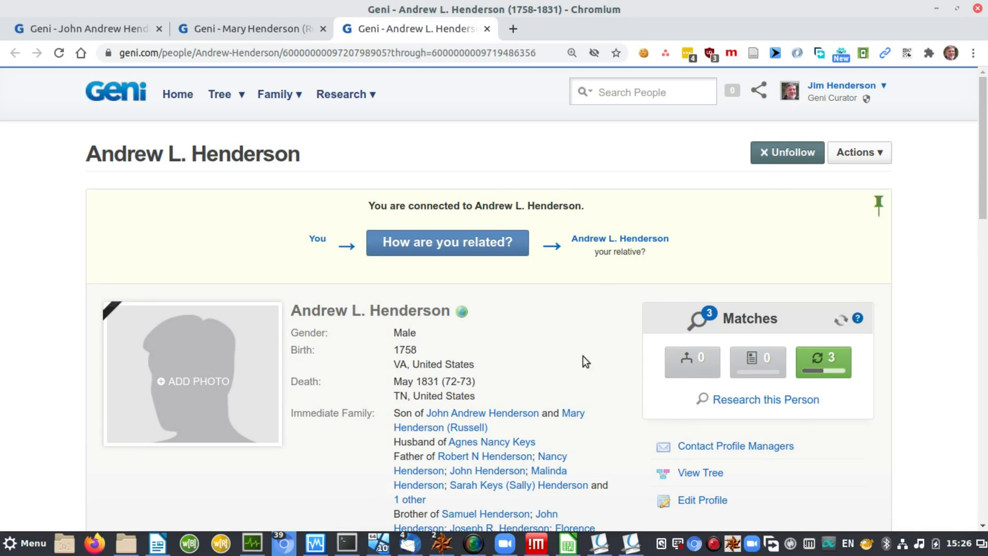
pyautogui.moveTo(983, 205); pyautogui.dragTo(985, 262)
pyautogui.scroll(-6, 733, 352)
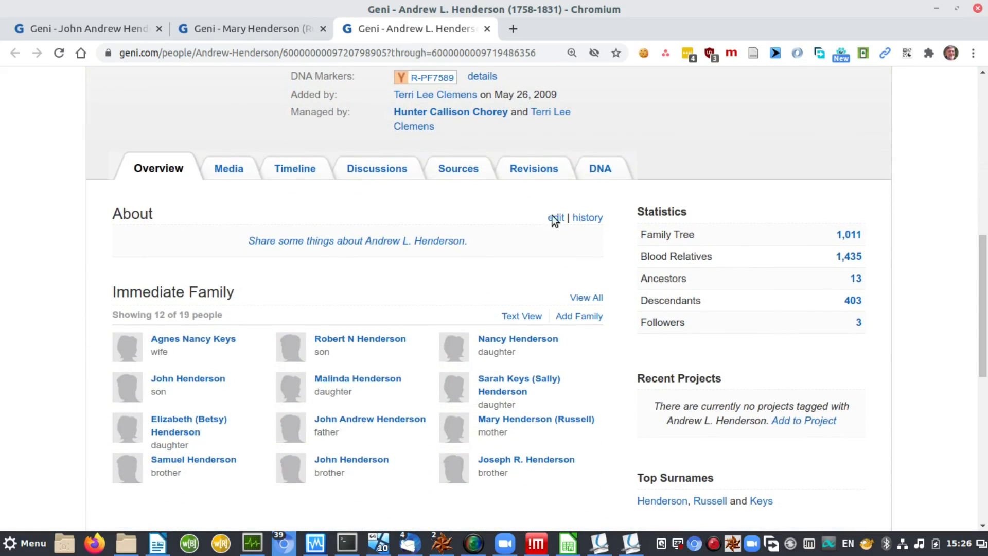
pyautogui.click(457, 169)
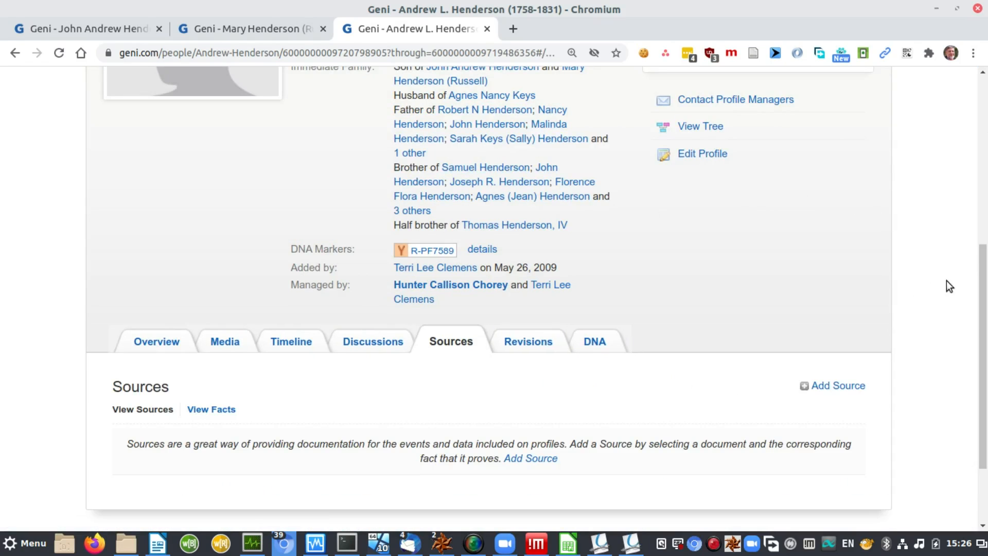
pyautogui.moveTo(984, 315); pyautogui.dragTo(986, 375)
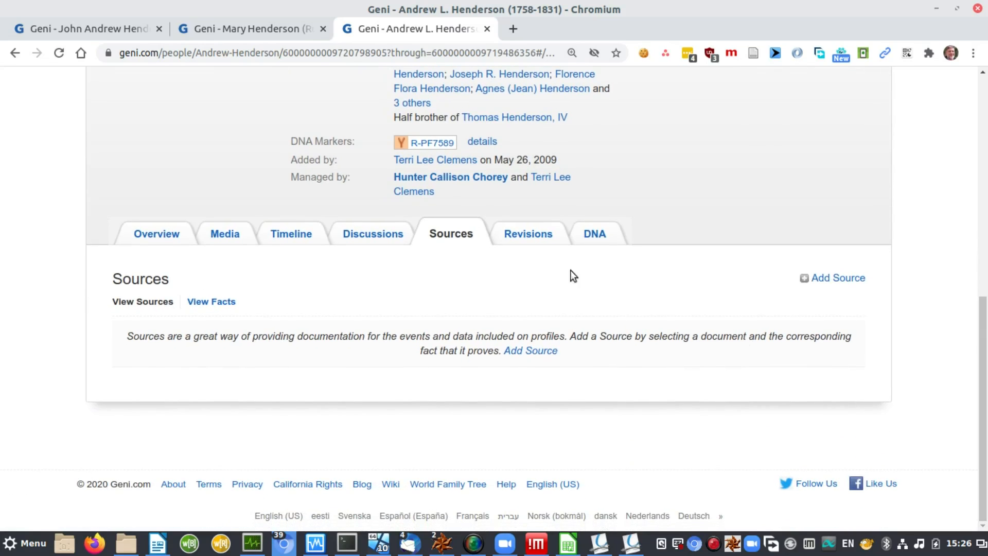
# Step: Choose J Andrew H 1738 Genealogy card.pdf as the son's new source, then check his details in the PDF
pyautogui.click(839, 279)
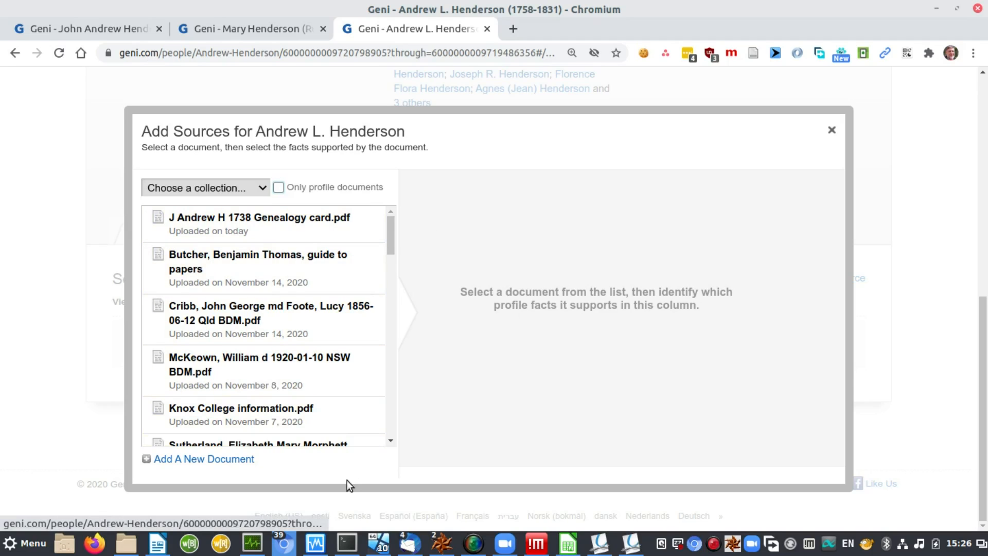
pyautogui.click(286, 217)
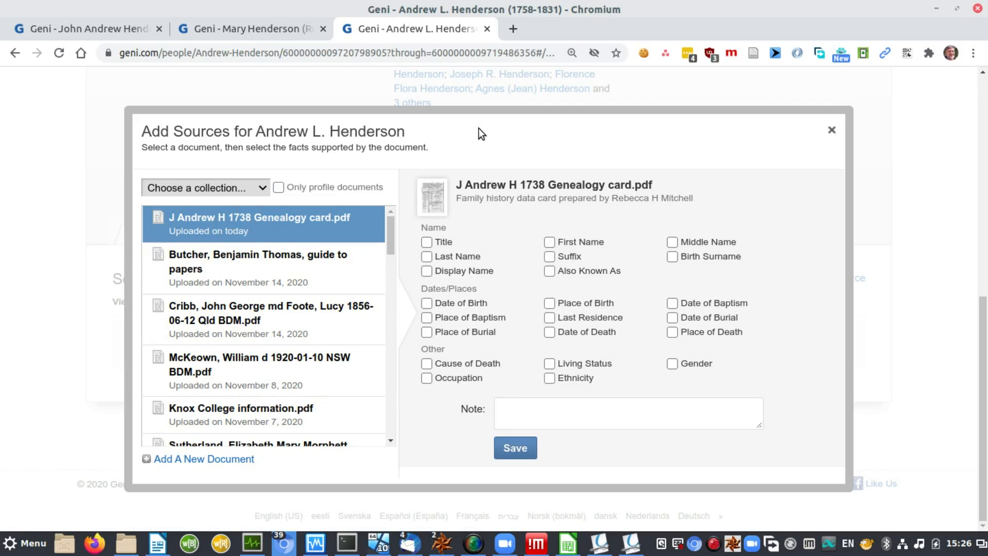
pyautogui.hotkey('alt', 'Tab')
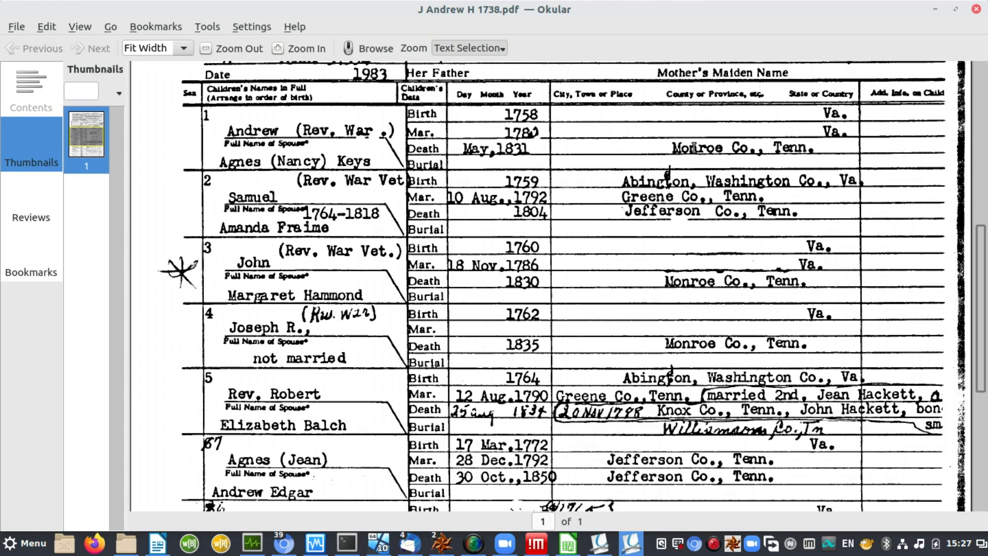
# Step: Tick Middle Name, Last Name, Birth Surname, Date of Birth and Place of Birth as supported
pyautogui.hotkey('alt', 'Tab')
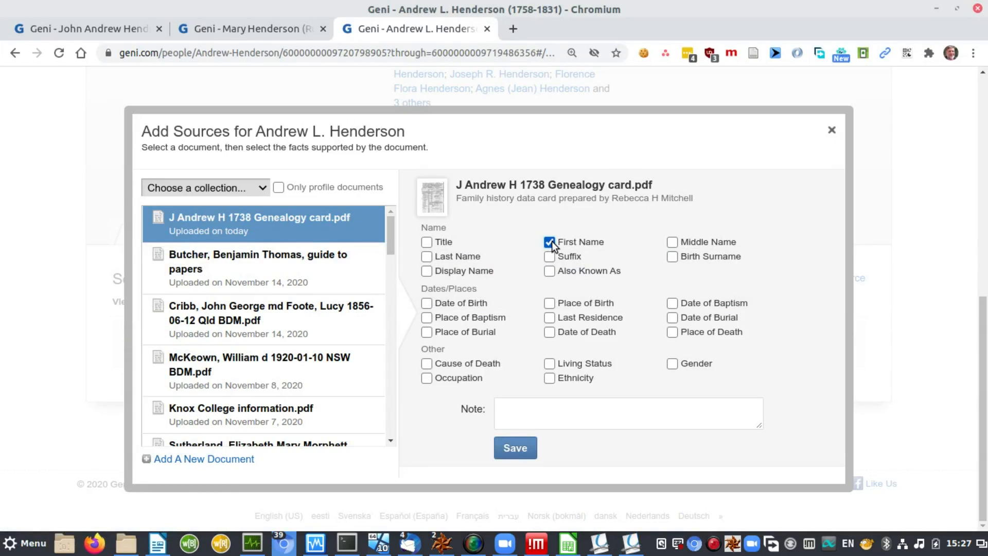
pyautogui.press('Tab')
pyautogui.press('space')
pyautogui.press('Tab')
pyautogui.press('space')
pyautogui.press('Tab')
pyautogui.press('Tab')
pyautogui.press('space')
pyautogui.press('Tab')
pyautogui.press('Tab')
pyautogui.press('Tab')
pyautogui.press('space')
pyautogui.press('Tab')
pyautogui.press('space')
pyautogui.press('Tab')
pyautogui.press('Tab')
pyautogui.press('Tab')
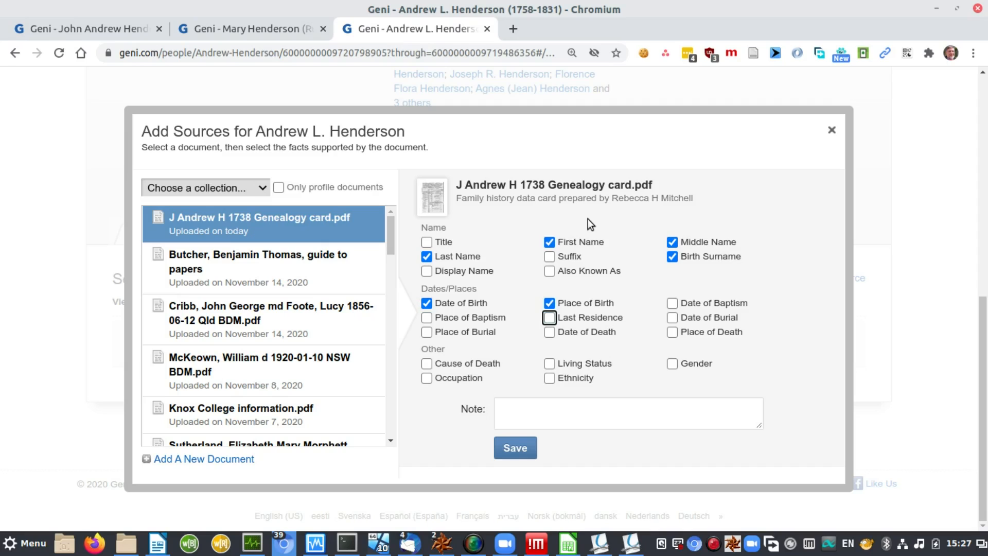
# Step: Tick Date of Death, Place of Death, Living Status and Gender as supported
pyautogui.press('Tab')
pyautogui.press('Tab')
pyautogui.press('Tab')
pyautogui.press('space')
pyautogui.press('Tab')
pyautogui.press('space')
pyautogui.press('Tab')
pyautogui.press('Tab')
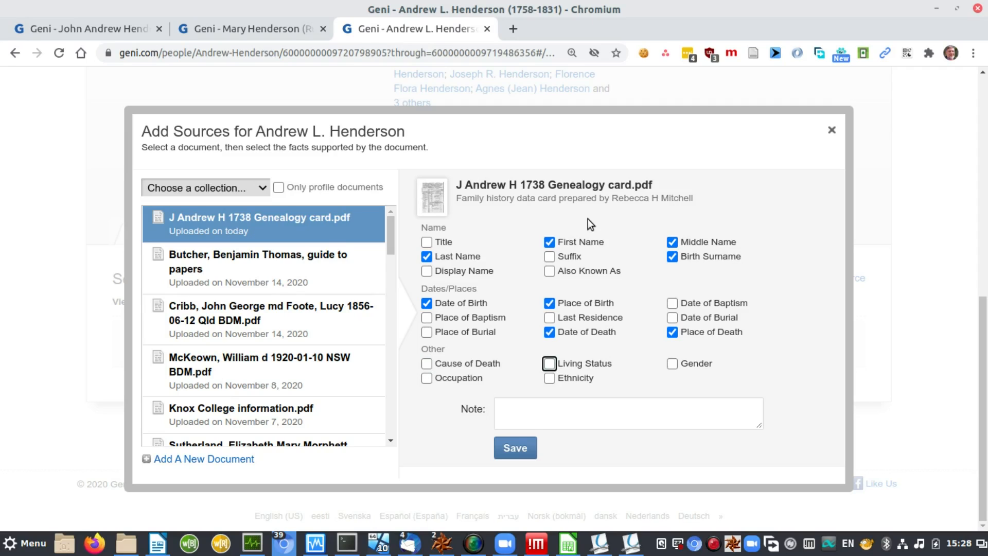
pyautogui.press('space')
pyautogui.press('Tab')
pyautogui.press('space')
pyautogui.press('Tab')
pyautogui.press('Tab')
pyautogui.press('Tab')
# Step: Write the citation note 'Family history data card for parents'
pyautogui.write('Family')
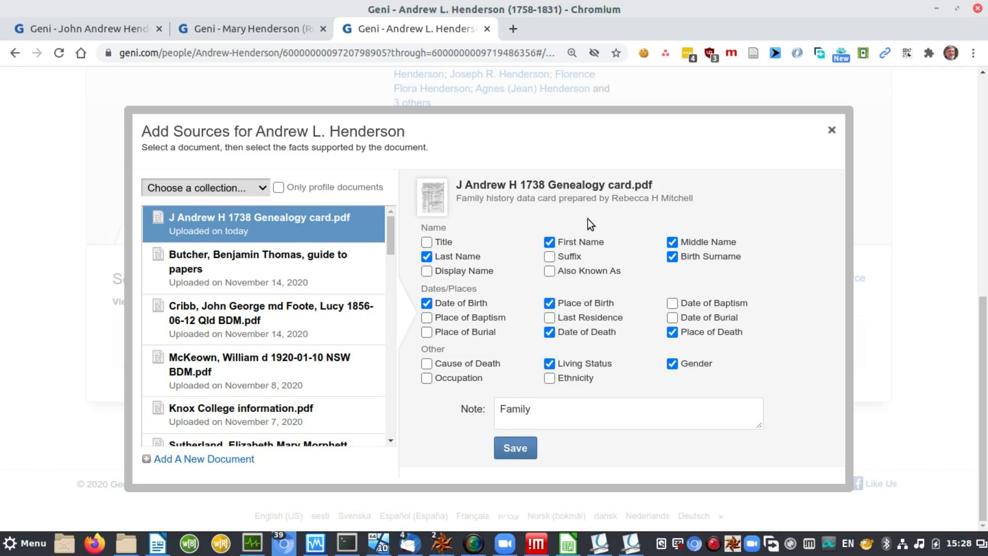
pyautogui.write(' history data card for ')
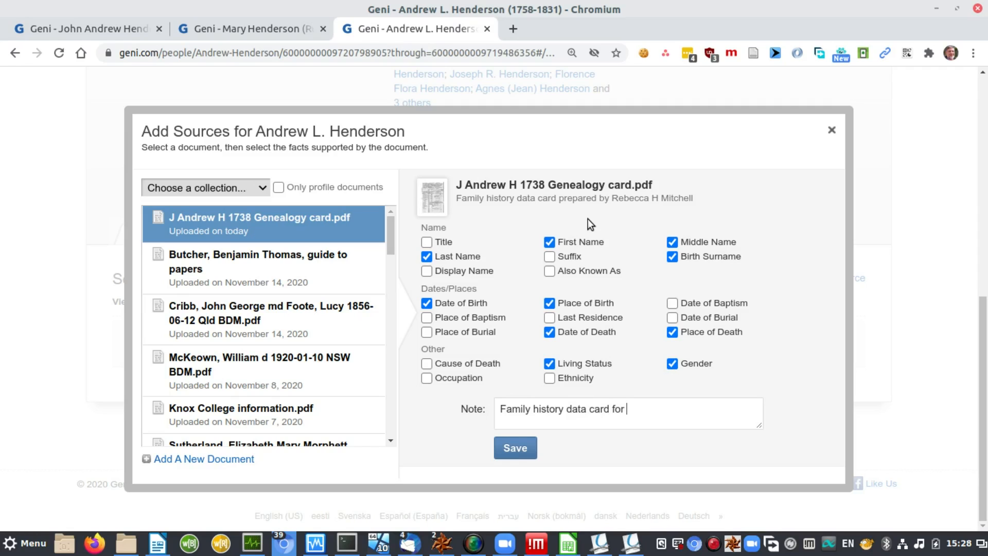
pyautogui.write('fa')
pyautogui.press('BackSpace')
pyautogui.press('BackSpace')
pyautogui.write('parents')
# Step: Save the citations, close the dialog, and review the genealogy card's ten cited facts in Sources
pyautogui.click(512, 449)
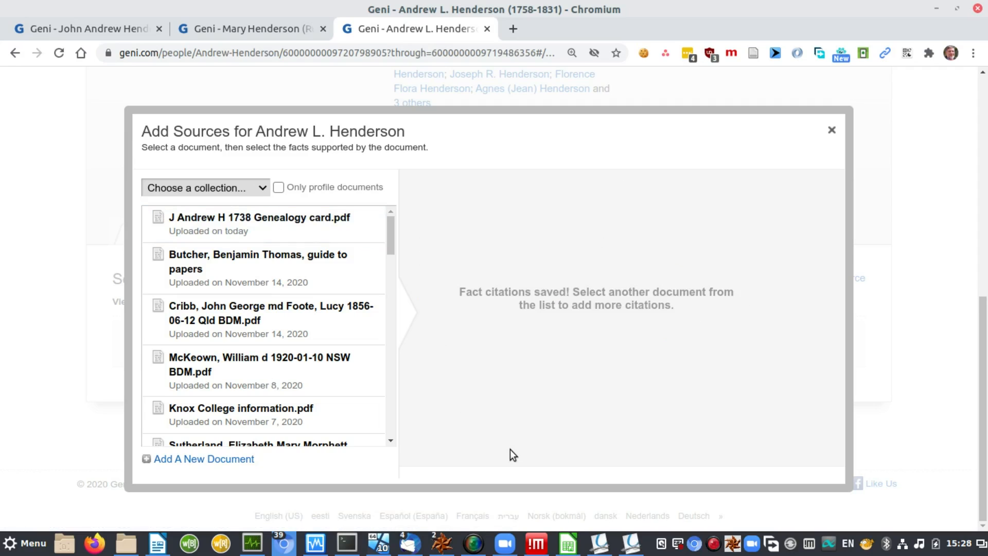
pyautogui.click(832, 130)
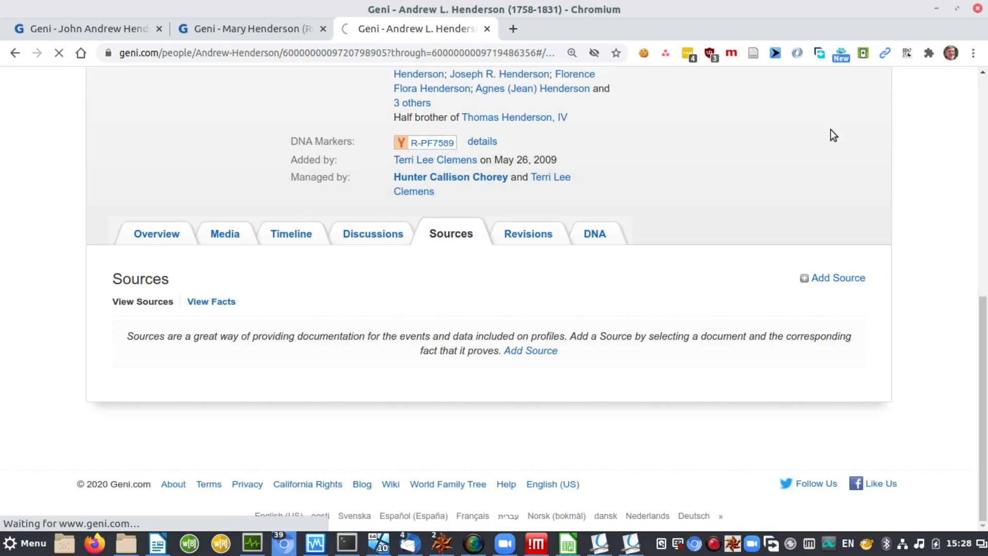
pyautogui.moveTo(985, 256); pyautogui.dragTo(984, 196)
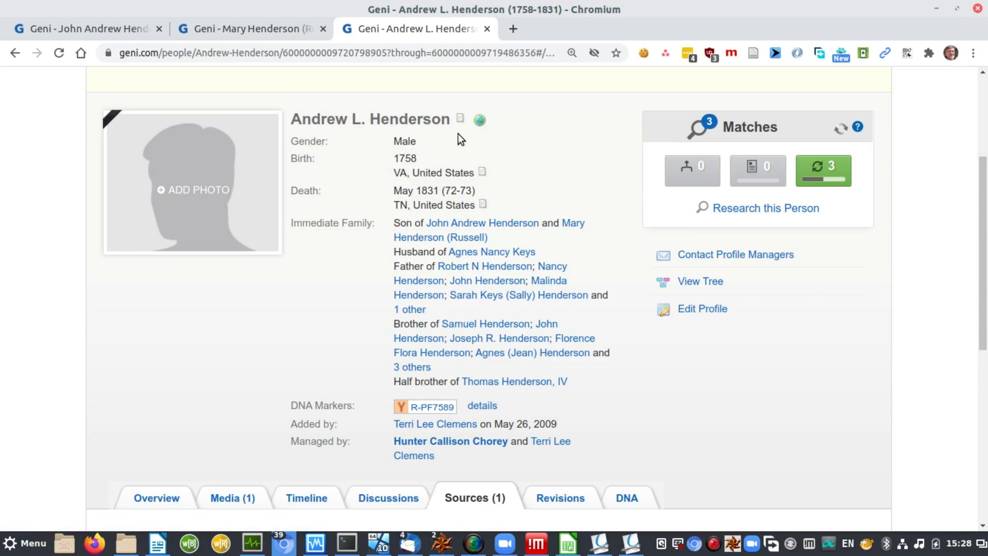
pyautogui.moveTo(461, 121)
pyautogui.moveTo(483, 173)
pyautogui.moveTo(983, 269); pyautogui.dragTo(984, 407)
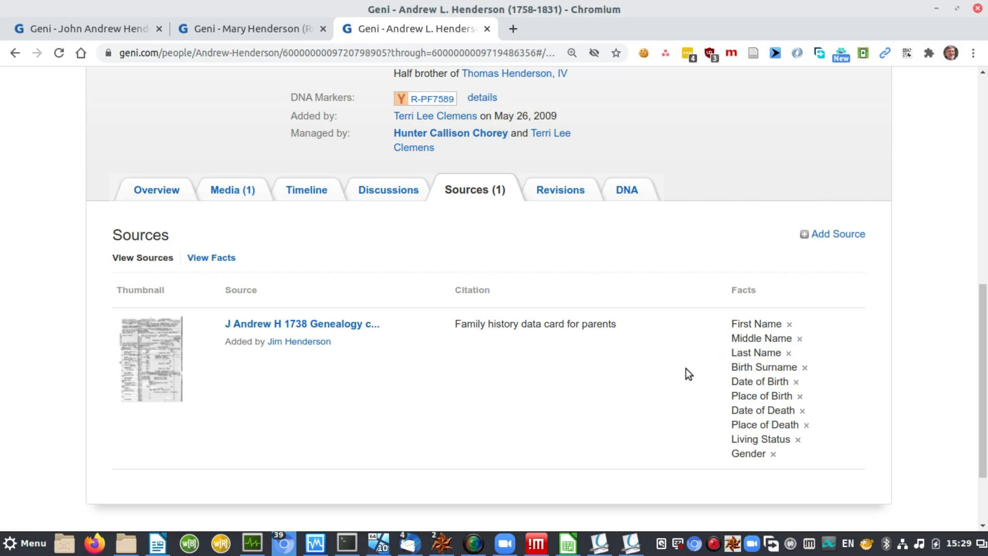
pyautogui.moveTo(984, 358); pyautogui.dragTo(984, 233)
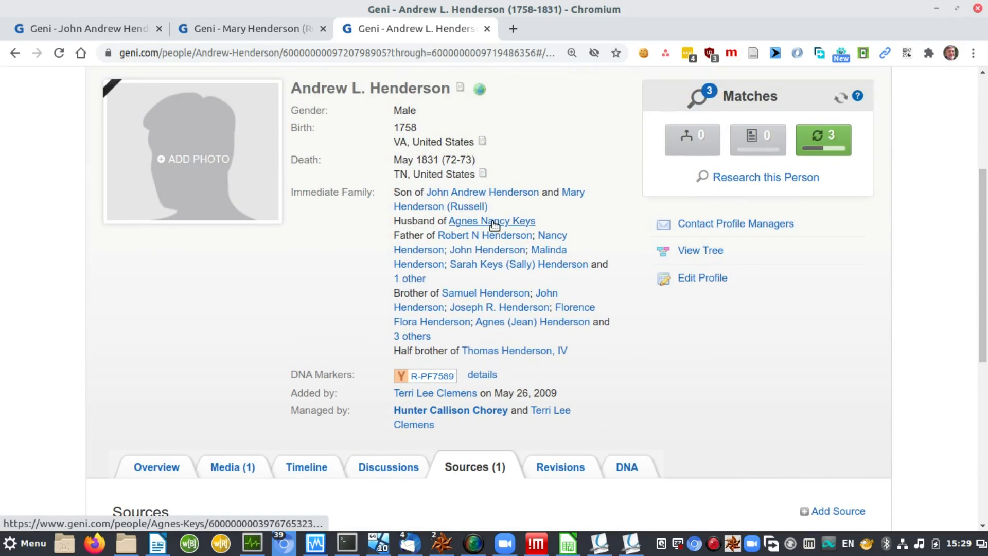
# Step: Open the next relative's profile in its own tab and start adding a source from its Sources section
pyautogui.moveTo(500, 223)
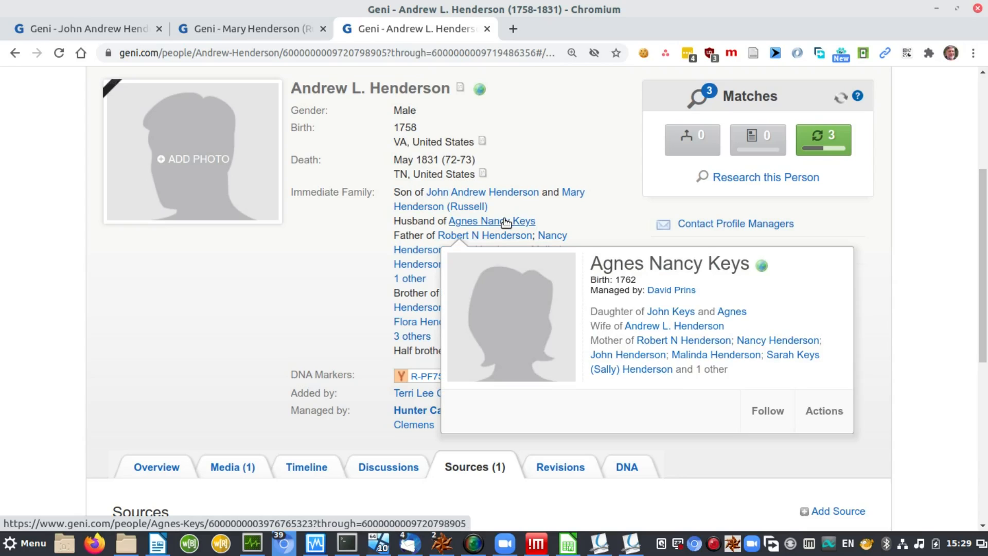
pyautogui.middleClick(505, 223)
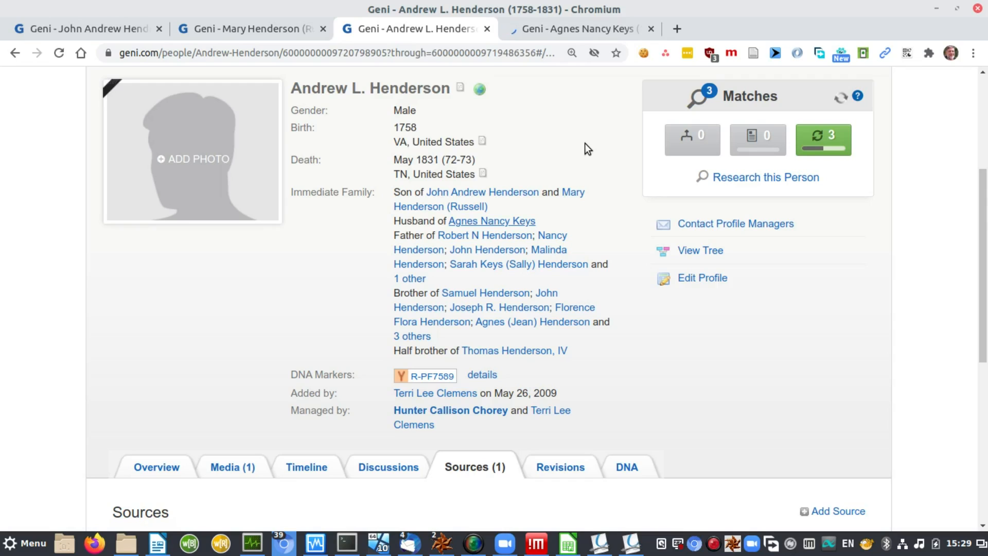
pyautogui.hotkey('ctrl', 'Tab')
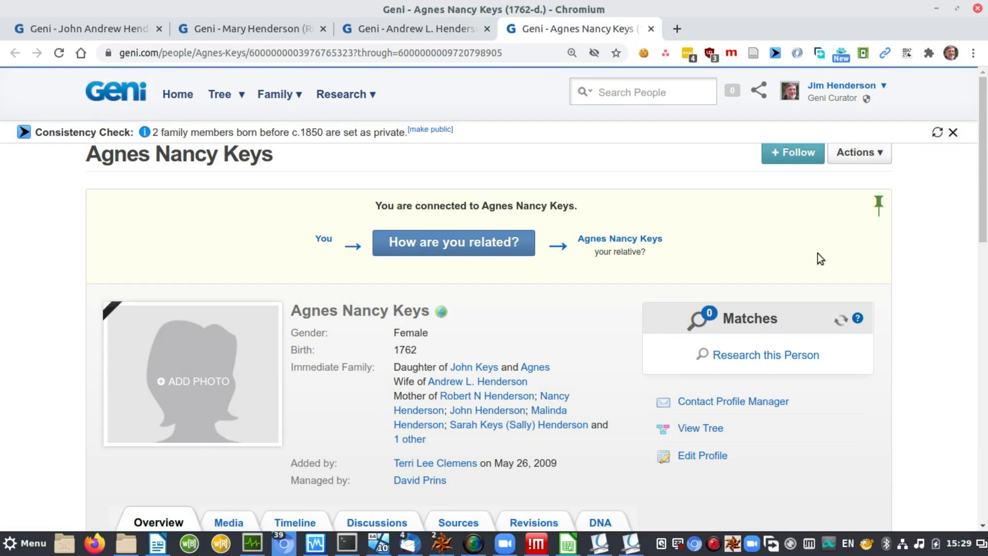
pyautogui.moveTo(983, 213); pyautogui.dragTo(987, 396)
pyautogui.moveTo(987, 334); pyautogui.dragTo(986, 333)
pyautogui.click(452, 183)
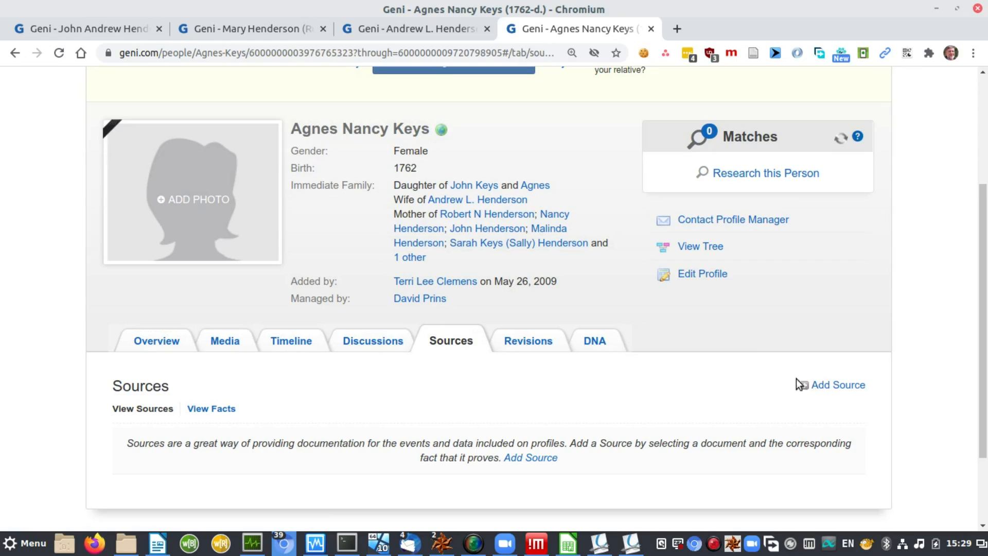
pyautogui.click(839, 386)
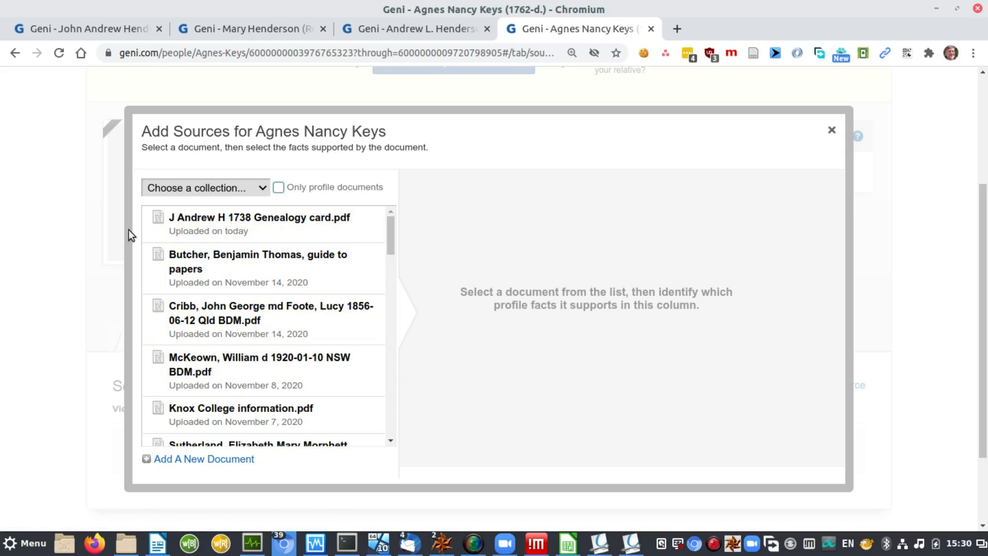
# Step: Cite J Andrew H 1738 Genealogy card.pdf for Agnes, ticking her name fields, Birth Surname and Gender
pyautogui.click(244, 219)
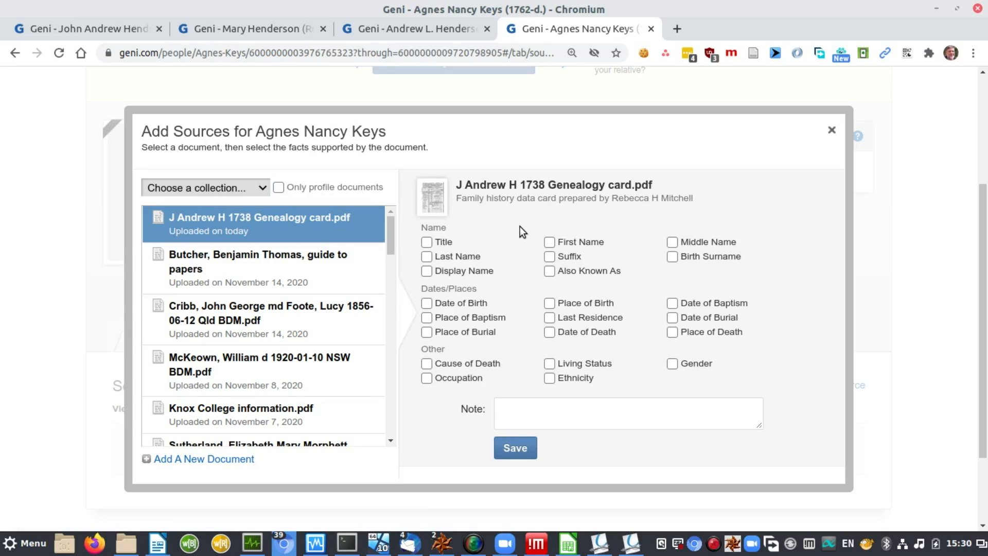
pyautogui.hotkey('alt', 'Tab')
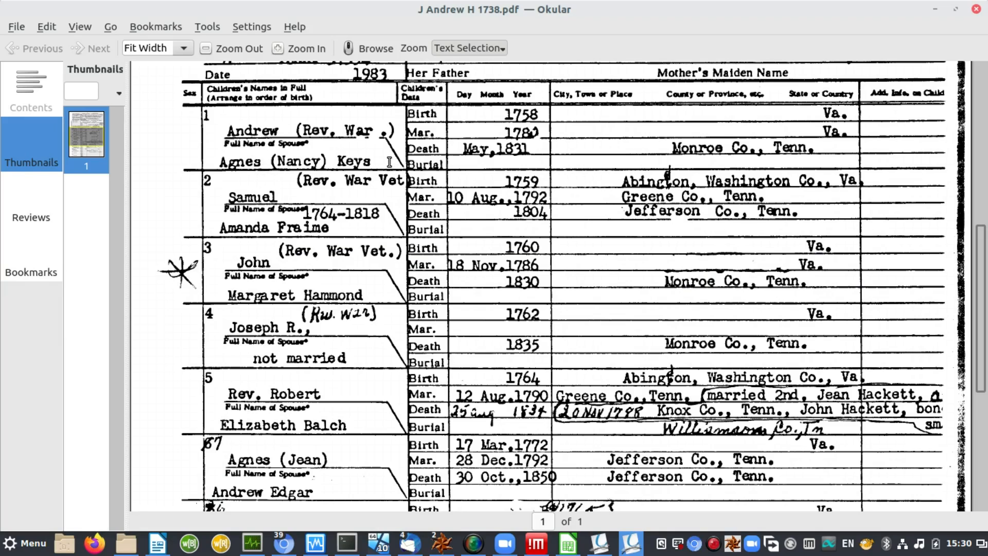
pyautogui.hotkey('alt', 'Tab')
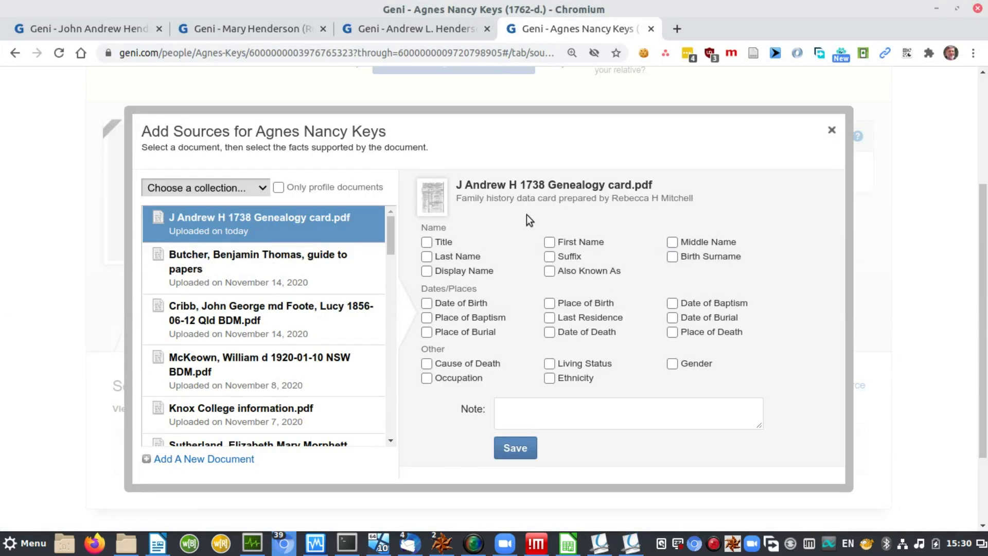
pyautogui.press('Tab')
pyautogui.press('space')
pyautogui.press('Tab')
pyautogui.press('space')
pyautogui.press('Tab')
pyautogui.press('Tab')
pyautogui.press('space')
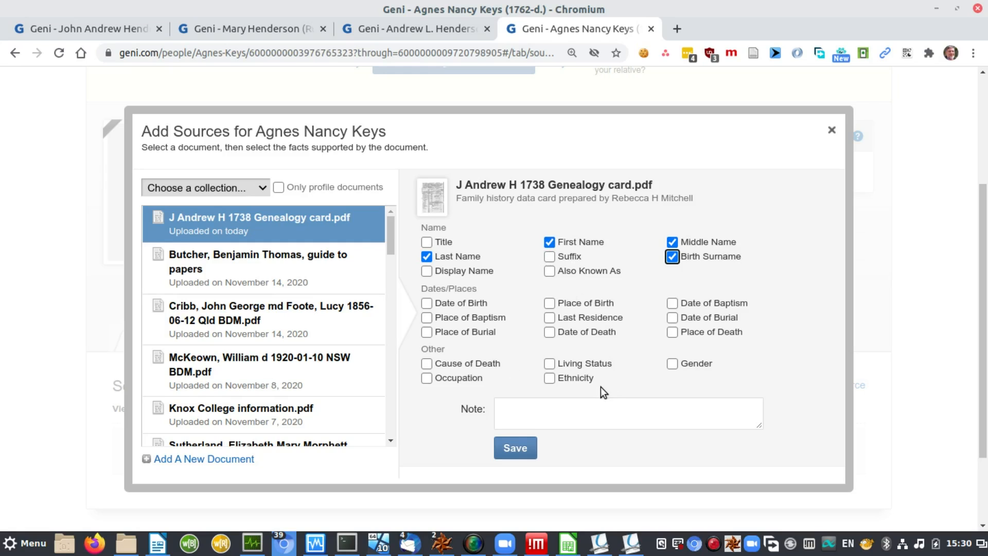
pyautogui.click(672, 363)
# Step: Add the citation note 'Family history data card for parents-in-law'
pyautogui.click(658, 410)
pyautogui.write('Familyu')
pyautogui.press('BackSpace')
pyautogui.write('his')
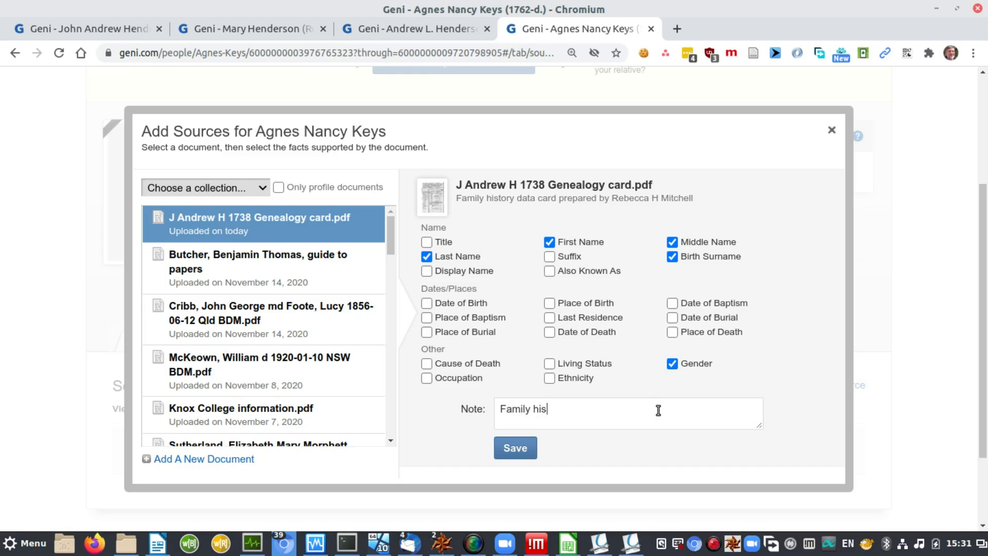
pyautogui.write('tory data card for ')
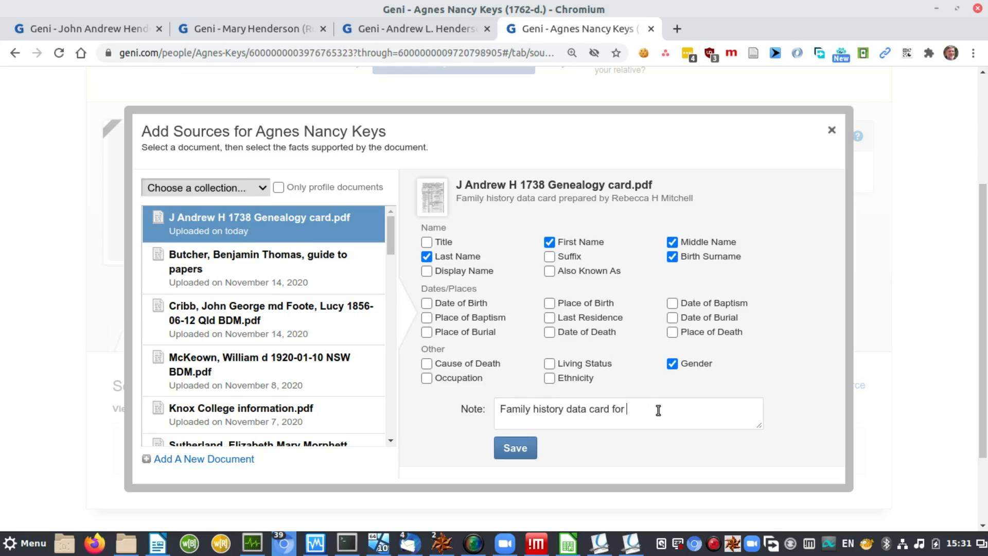
pyautogui.write('parents-in-law')
# Step: Save Agnes's citation, close the dialog and scroll down to her Sources table
pyautogui.click(520, 455)
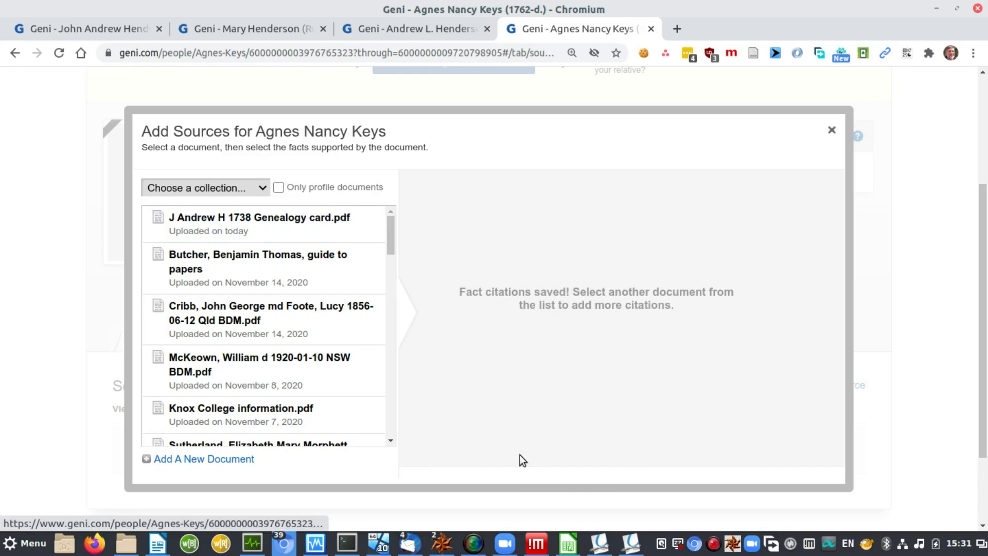
pyautogui.click(831, 130)
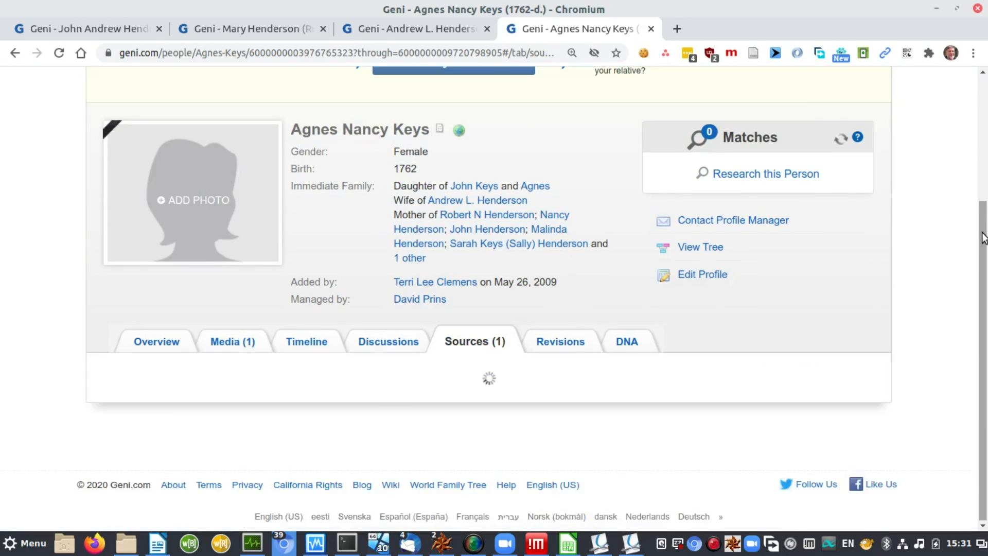
pyautogui.moveTo(983, 237); pyautogui.dragTo(985, 323)
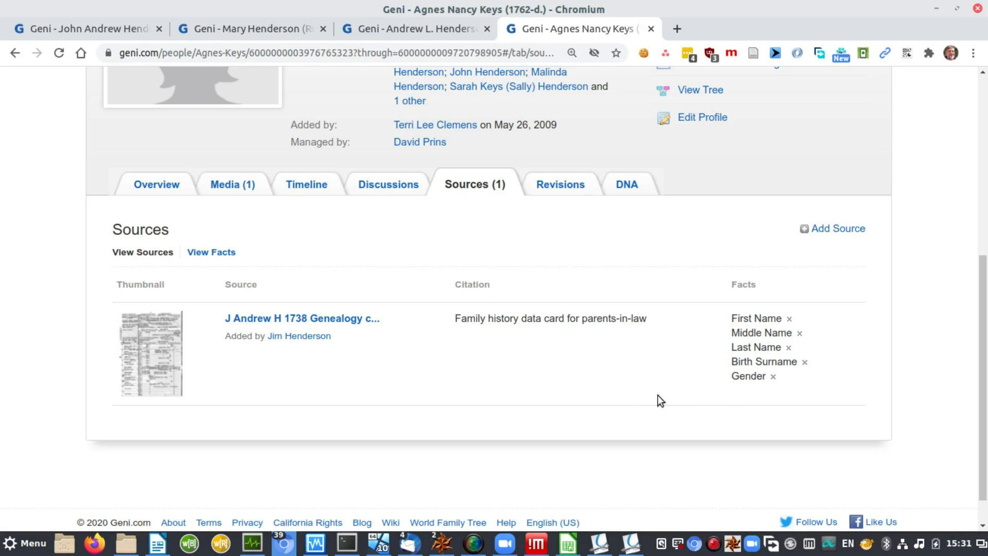
# Step: Open the genealogy card's document page and review its four linked profiles and fact counts
pyautogui.click(322, 319)
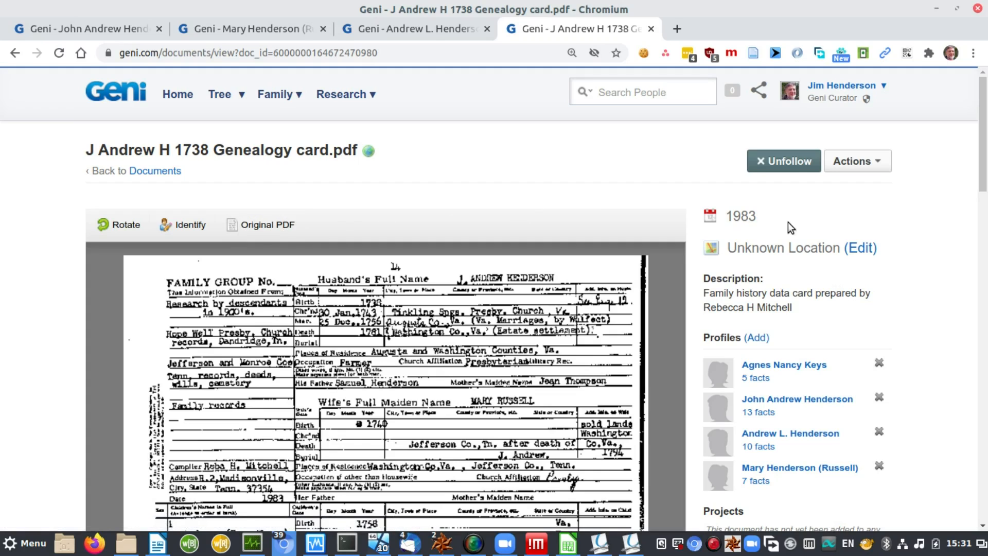
pyautogui.moveTo(981, 165); pyautogui.dragTo(983, 226)
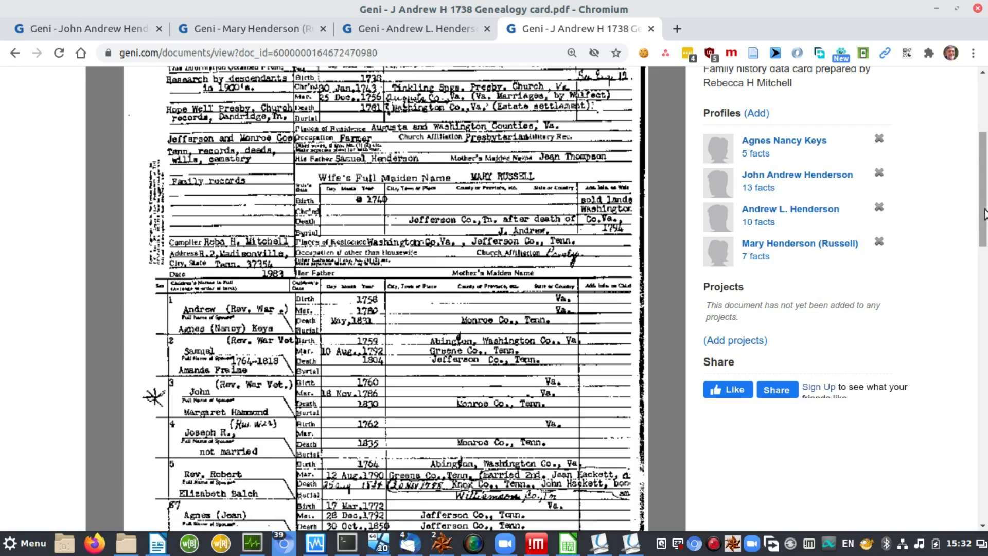
pyautogui.moveTo(983, 217); pyautogui.dragTo(986, 156)
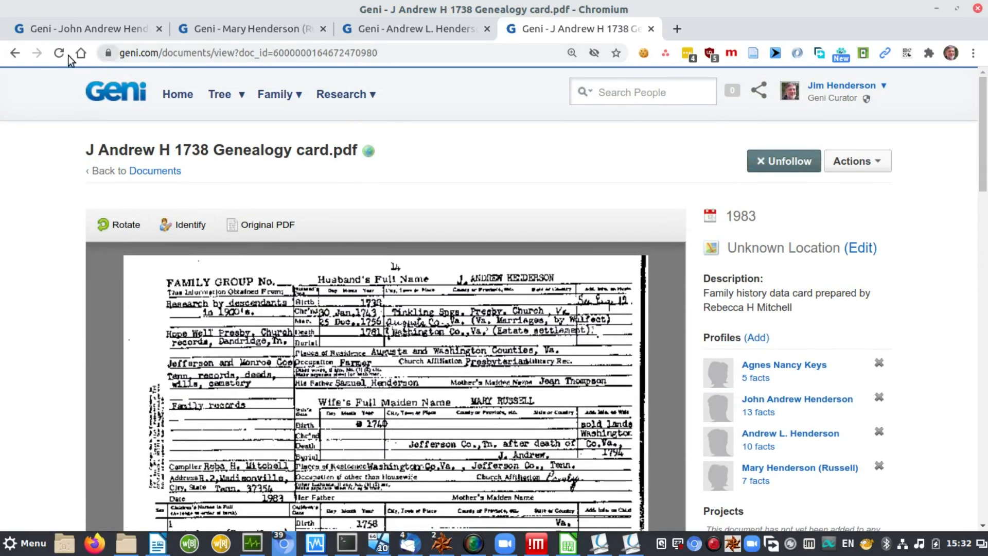
# Step: Go back to the family profiles, then switch over to the presentation
pyautogui.click(16, 53)
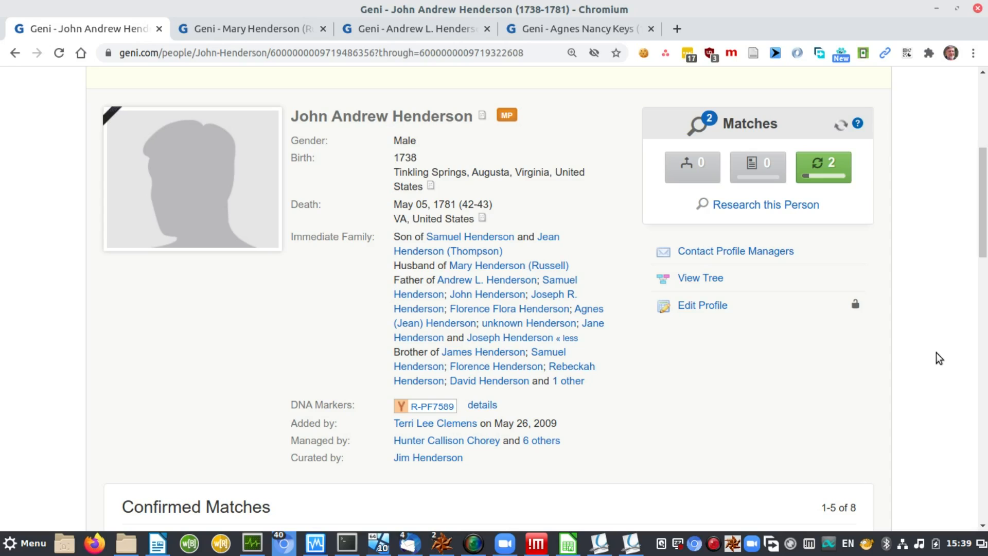
pyautogui.hotkey('alt', 'Tab')
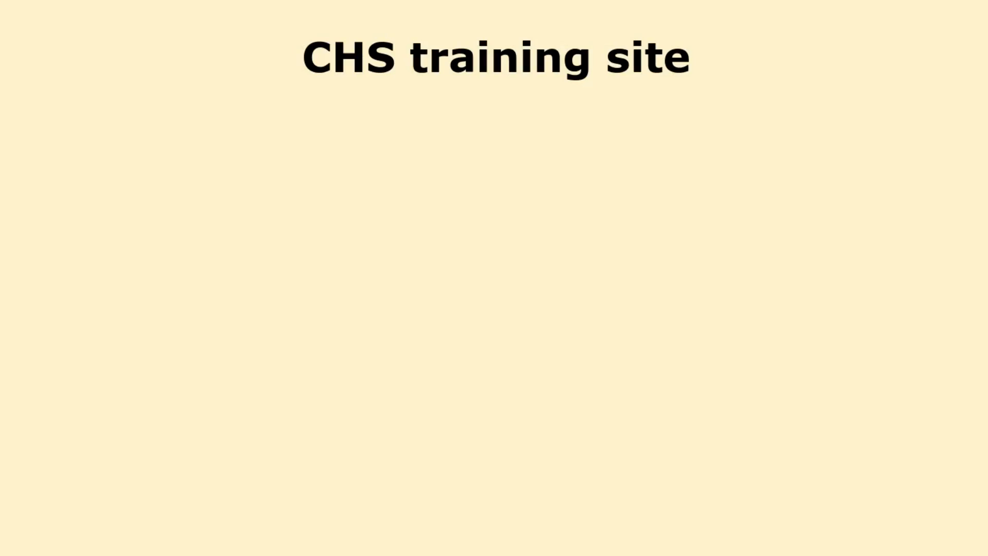
# Step: Reveal the chsgentraining site address and its explanation, then open a new Chromium window
pyautogui.press('Right')
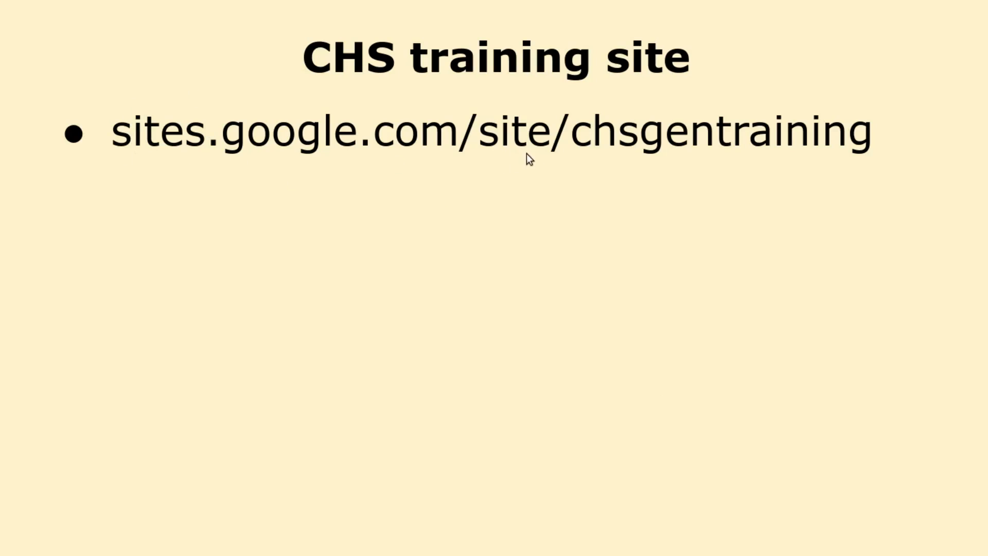
pyautogui.click(596, 172)
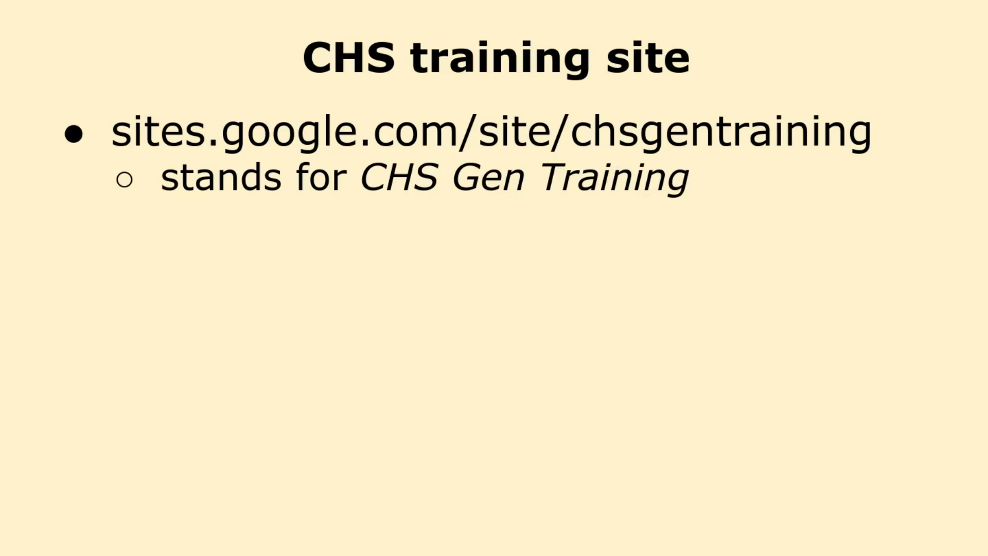
pyautogui.hotkey('ctrl', 'n')
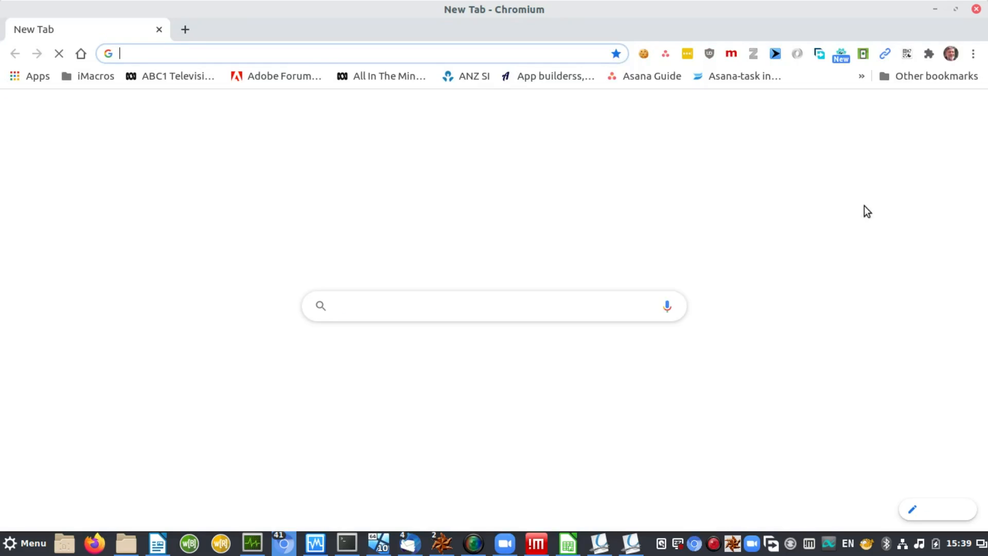
# Step: Go to sites.google.com/site/chsgentraining, the CHS Genealogy training site
pyautogui.write('site')
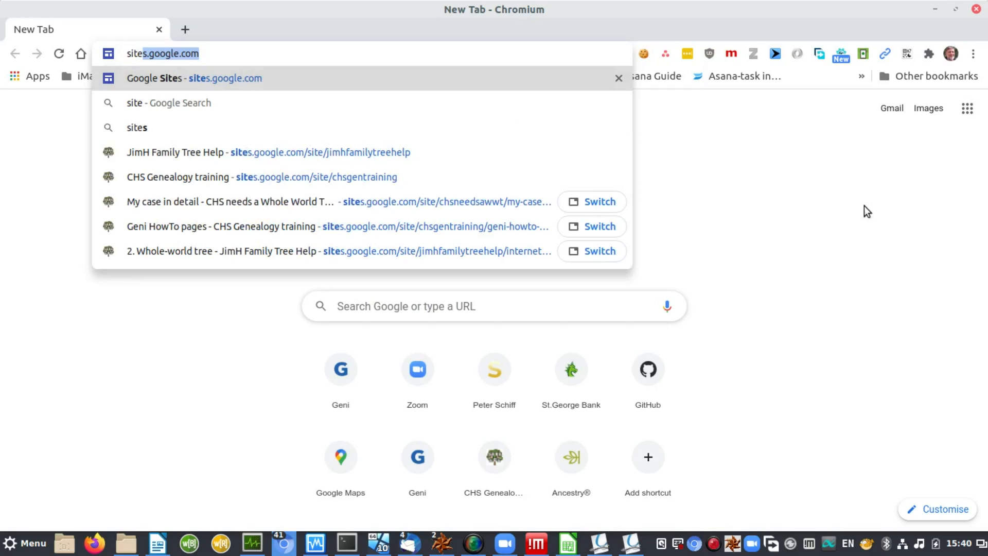
pyautogui.press('End')
pyautogui.write('/')
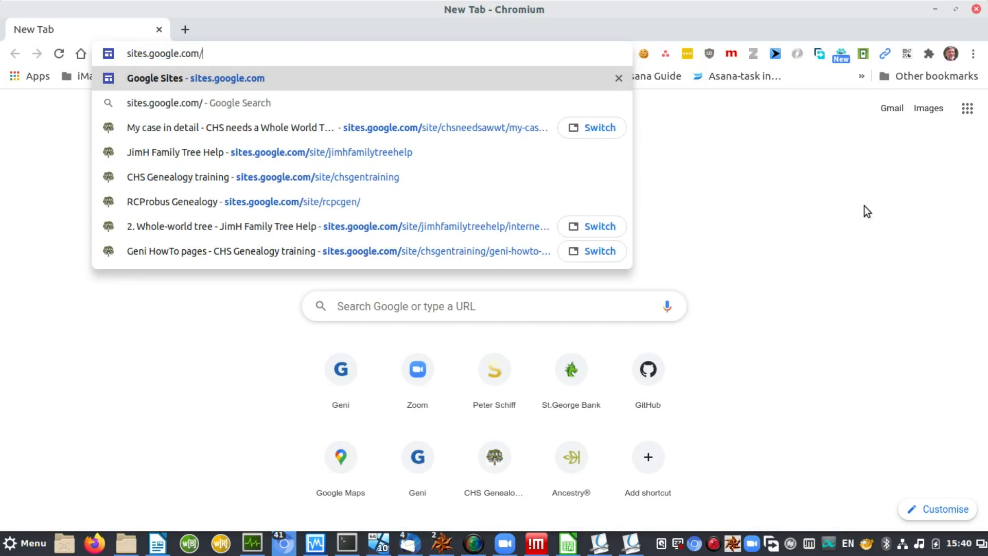
pyautogui.write('site/jimhfamilytreehelp')
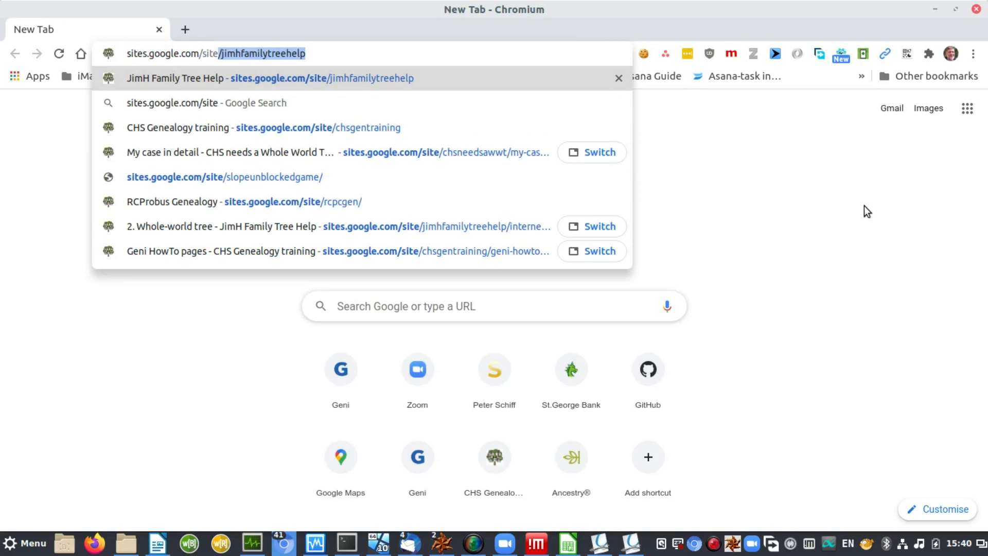
pyautogui.press('End')
pyautogui.press('BackSpace')
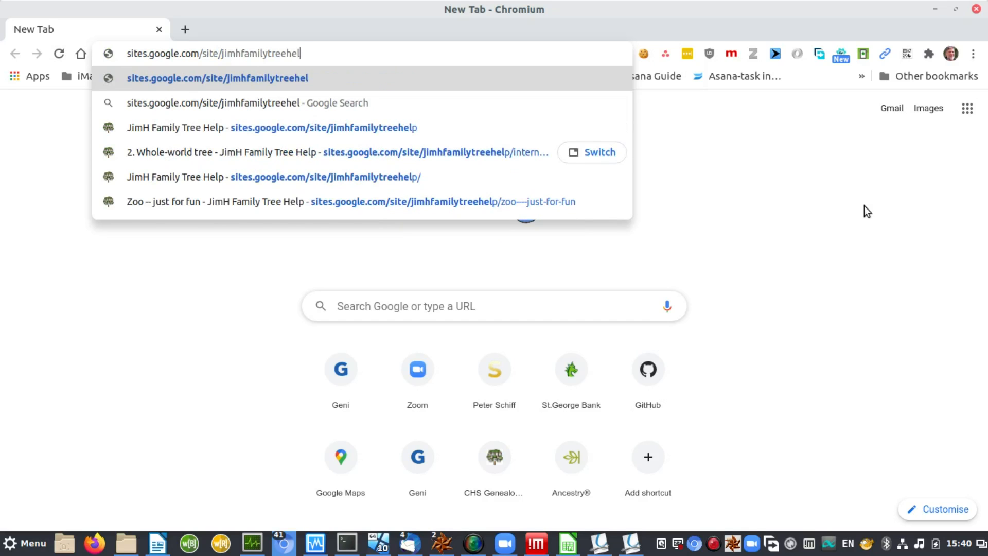
pyautogui.press('BackSpace')
pyautogui.press('BackSpace')
pyautogui.press('BackSpace')
pyautogui.press('BackSpace')
pyautogui.press('BackSpace')
pyautogui.press('BackSpace')
pyautogui.press('BackSpace')
pyautogui.press('BackSpace')
pyautogui.press('BackSpace')
pyautogui.press('BackSpace')
pyautogui.press('BackSpace')
pyautogui.press('BackSpace')
pyautogui.press('BackSpace')
pyautogui.press('BackSpace')
pyautogui.press('BackSpace')
pyautogui.press('BackSpace')
pyautogui.press('BackSpace')
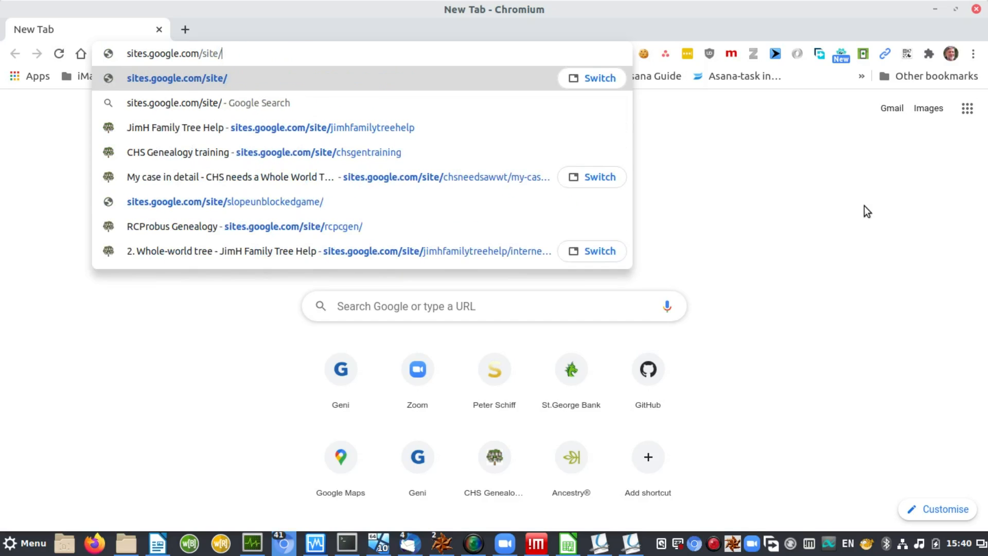
pyautogui.write('chs')
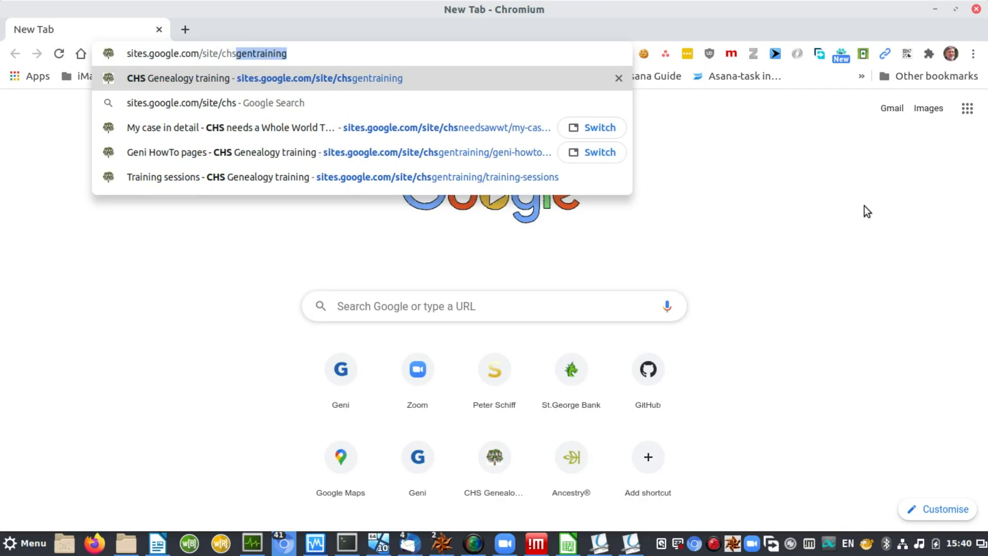
pyautogui.press('Return')
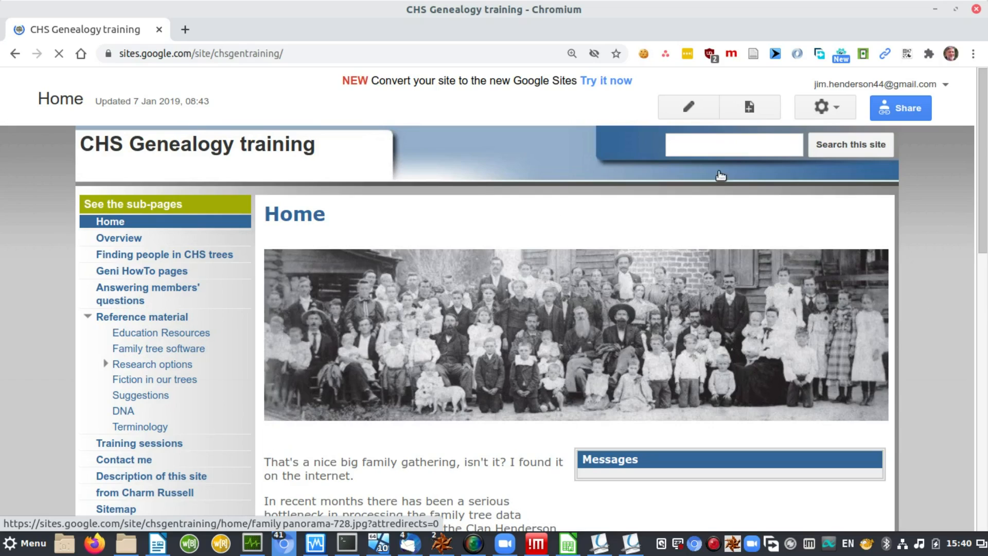
# Step: Search the training site for 'contact'
pyautogui.click(752, 144)
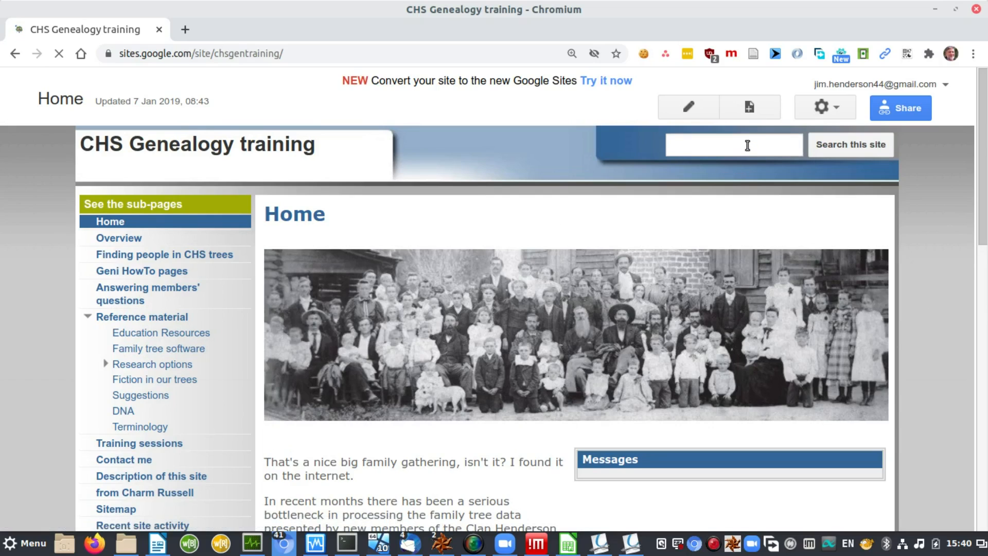
pyautogui.click(747, 145)
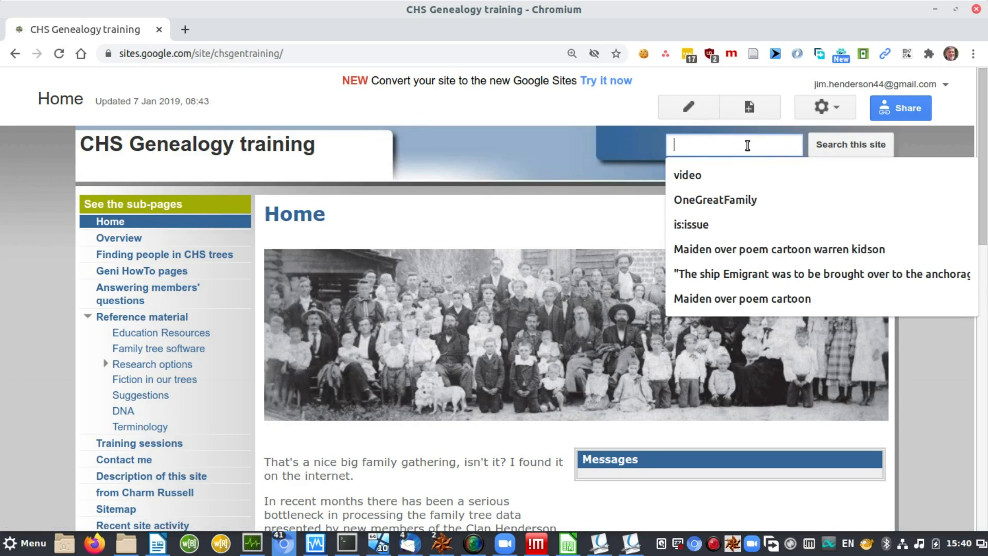
pyautogui.write('contact')
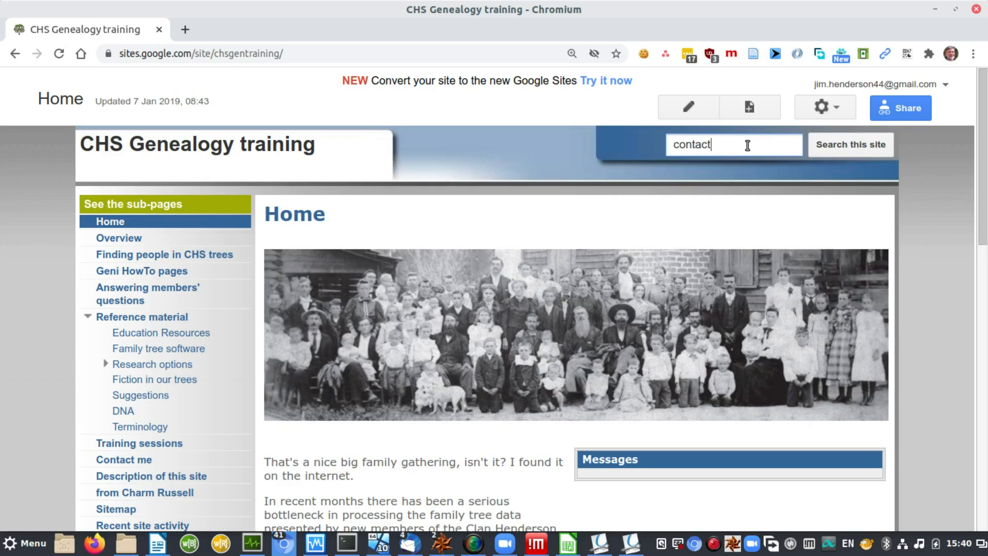
pyautogui.press('Return')
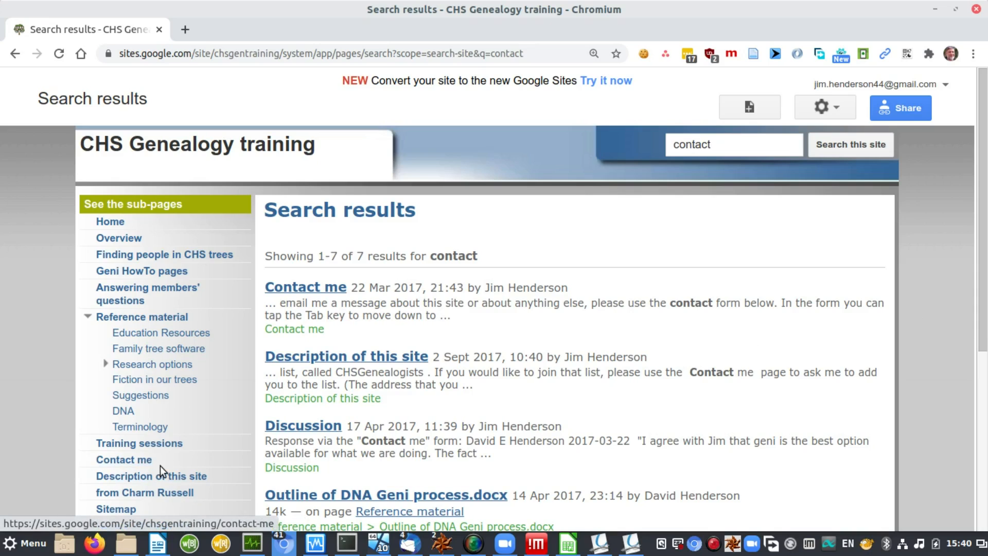
# Step: View the Contact me page and its response form, then go to the Geni HowTo pages
pyautogui.click(316, 291)
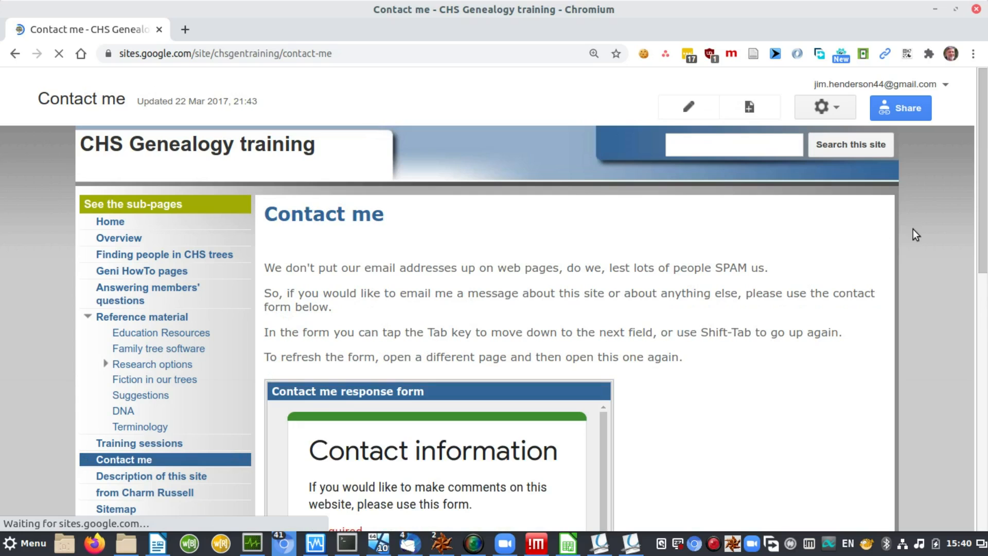
pyautogui.moveTo(983, 218); pyautogui.dragTo(986, 430)
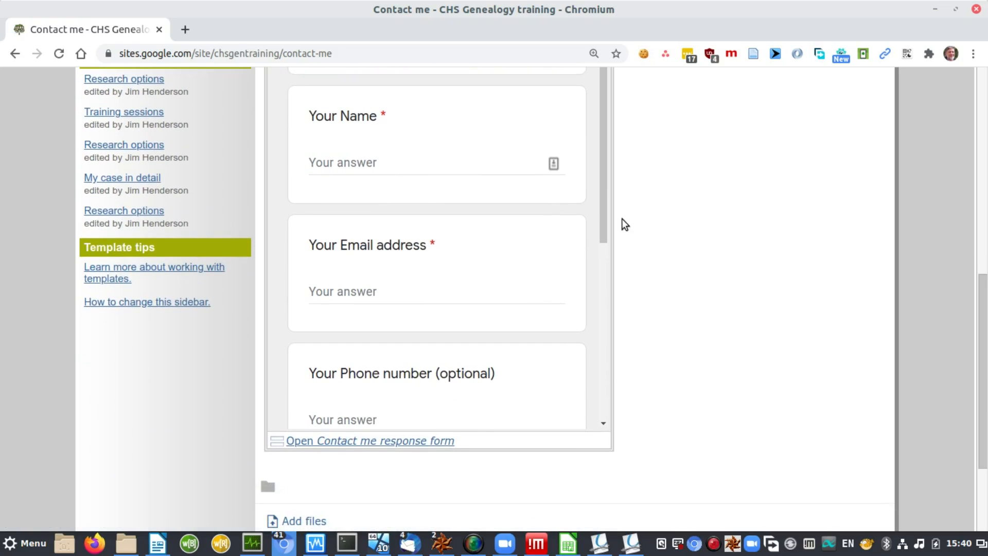
pyautogui.moveTo(601, 206)
pyautogui.mouseDown()
pyautogui.moveTo(622, 363)
pyautogui.moveTo(617, 407)
pyautogui.moveTo(615, 279)
pyautogui.moveTo(595, 193)
pyautogui.moveTo(618, 195)
pyautogui.mouseUp()
pyautogui.moveTo(982, 292); pyautogui.dragTo(977, 103)
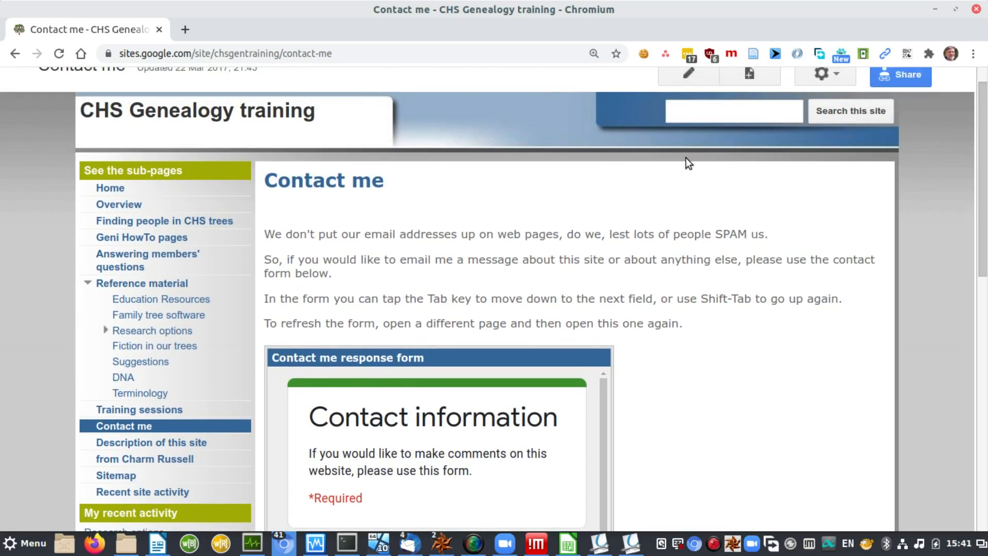
pyautogui.click(171, 239)
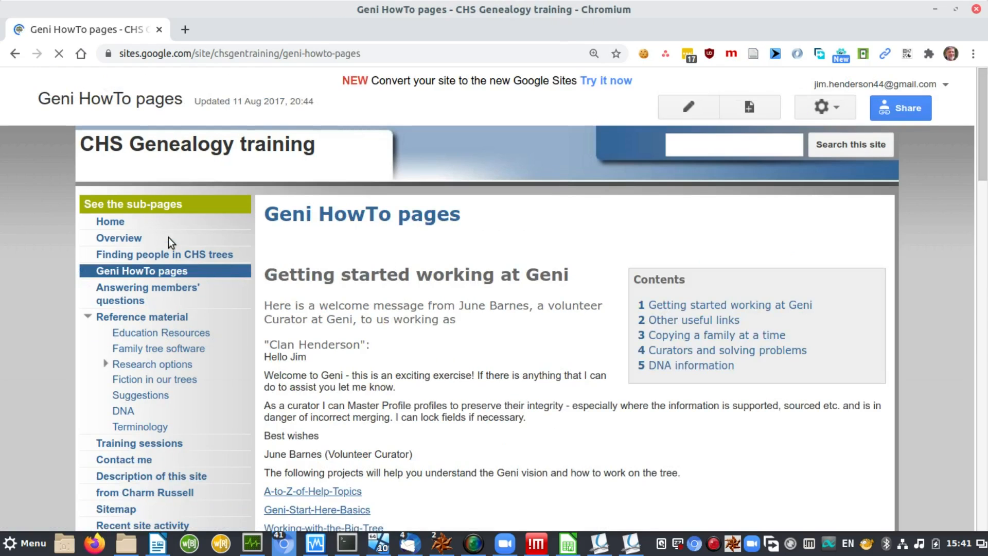
# Step: Browse the Geni HowTo help links, then return to the site's Home page
pyautogui.moveTo(980, 145); pyautogui.dragTo(984, 201)
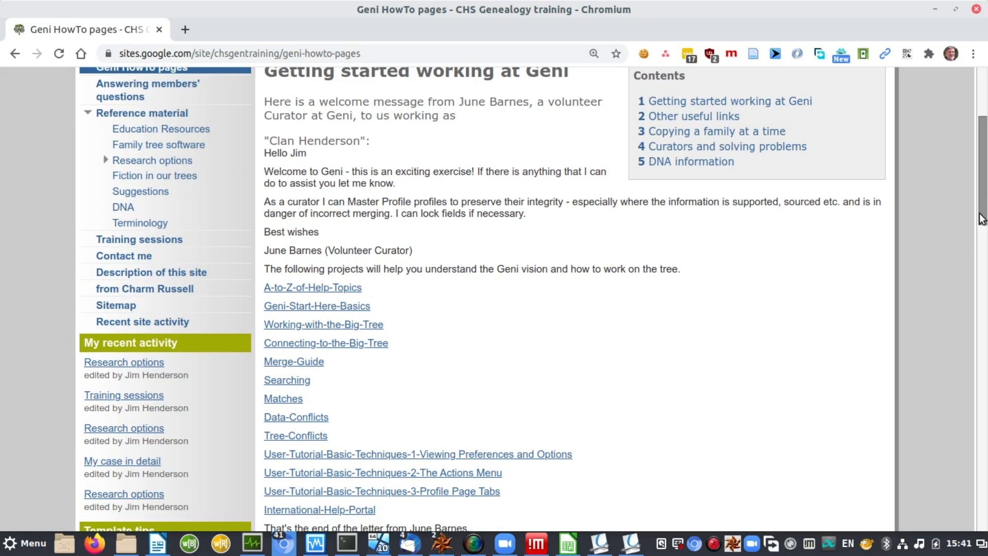
pyautogui.moveTo(983, 211); pyautogui.dragTo(983, 233)
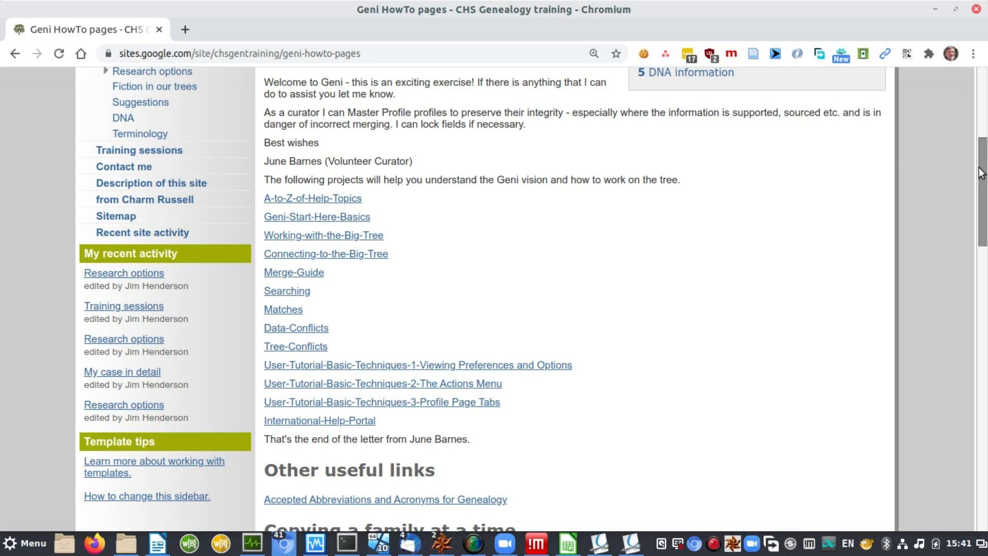
pyautogui.moveTo(983, 198); pyautogui.dragTo(983, 174)
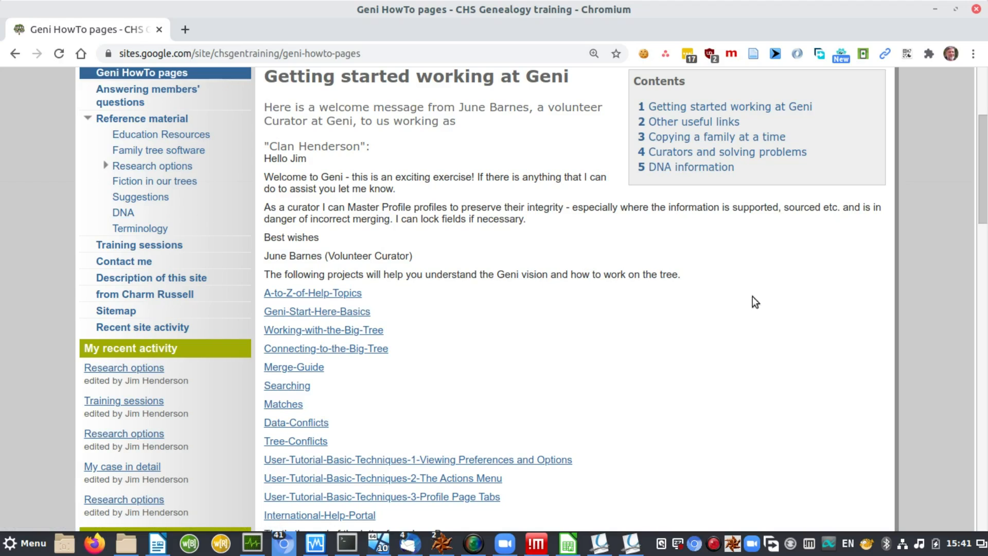
pyautogui.scroll(4, 984, 193)
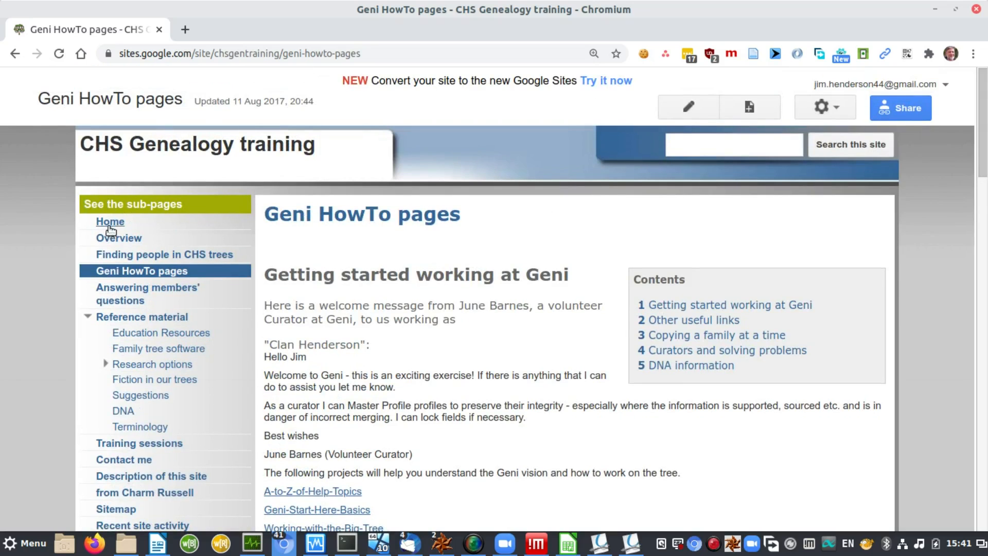
pyautogui.click(120, 226)
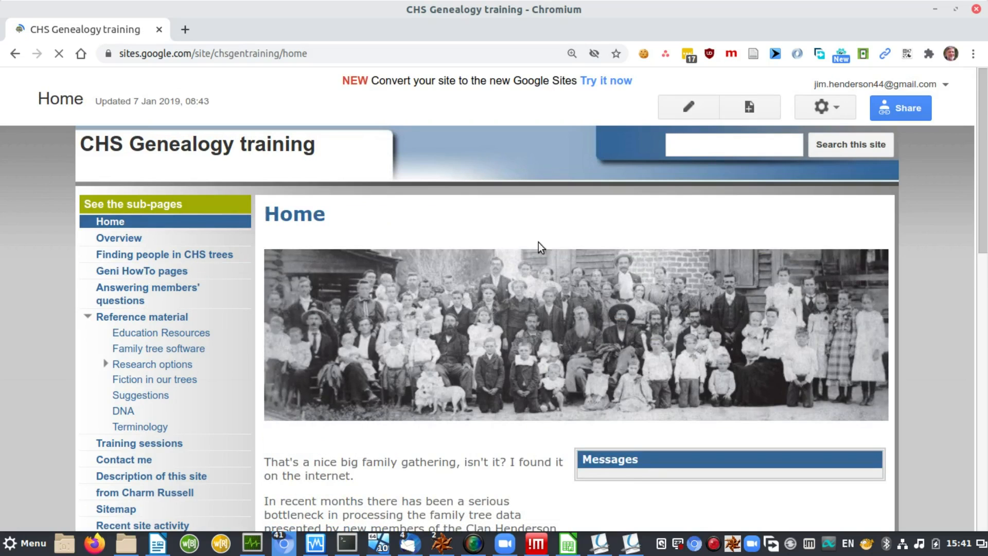
pyautogui.moveTo(984, 185); pyautogui.dragTo(986, 226)
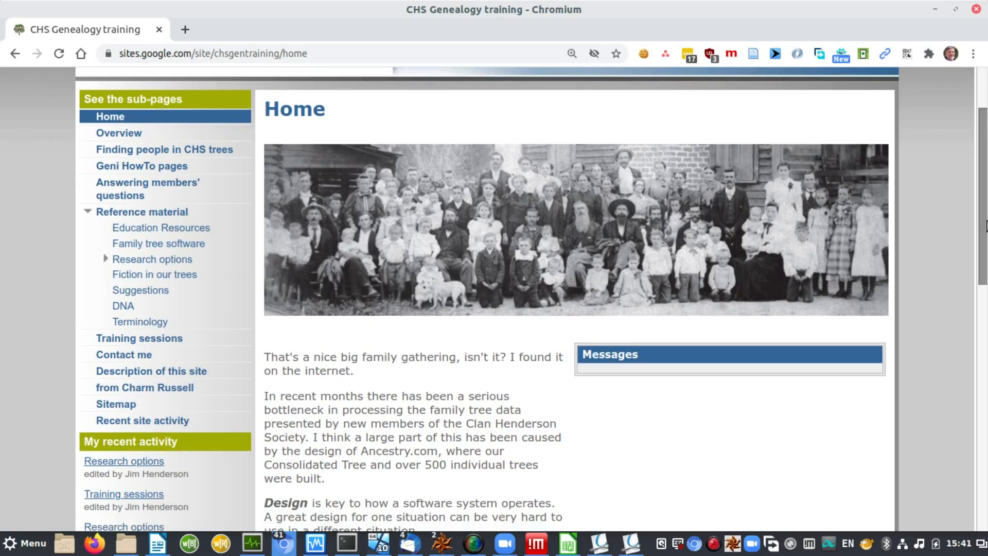